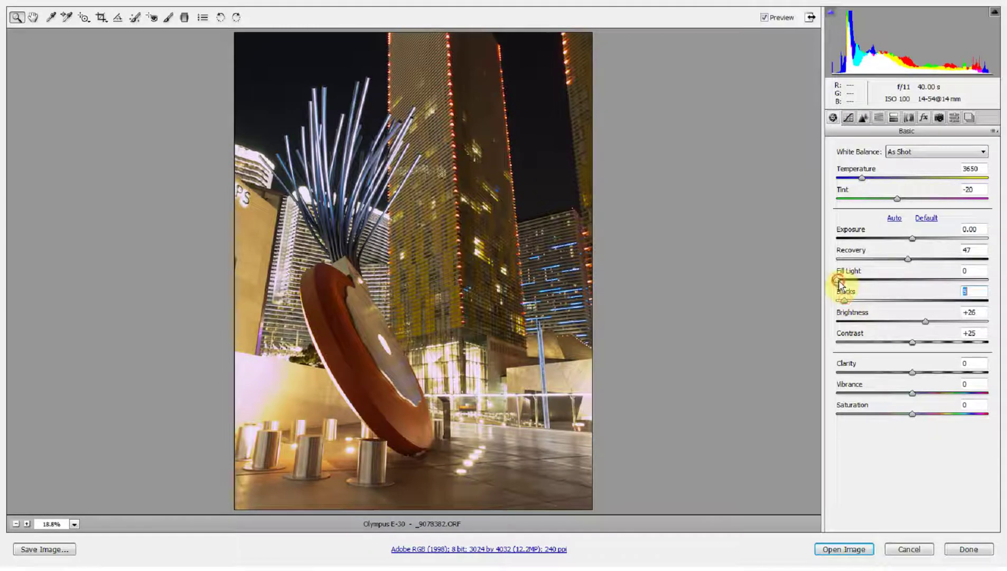
- Set luminance noise reduction to about 65 for the raw photo, checking the dark sky, and open the image for editing
click(863, 117)
drag(501, 75, 578, 168)
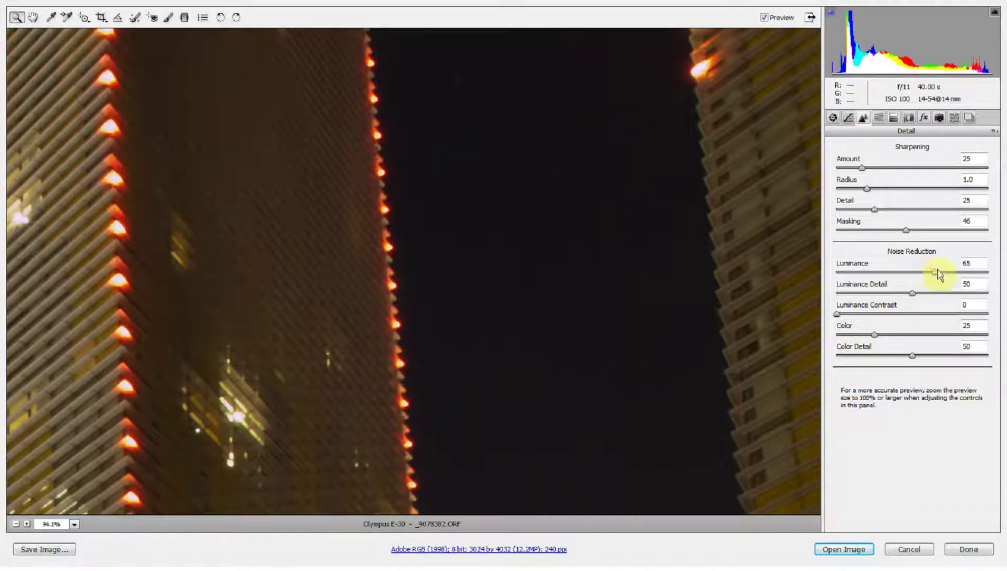
mouse_move(937, 274)
mouse_down()
mouse_move(862, 274)
mouse_move(928, 275)
mouse_up()
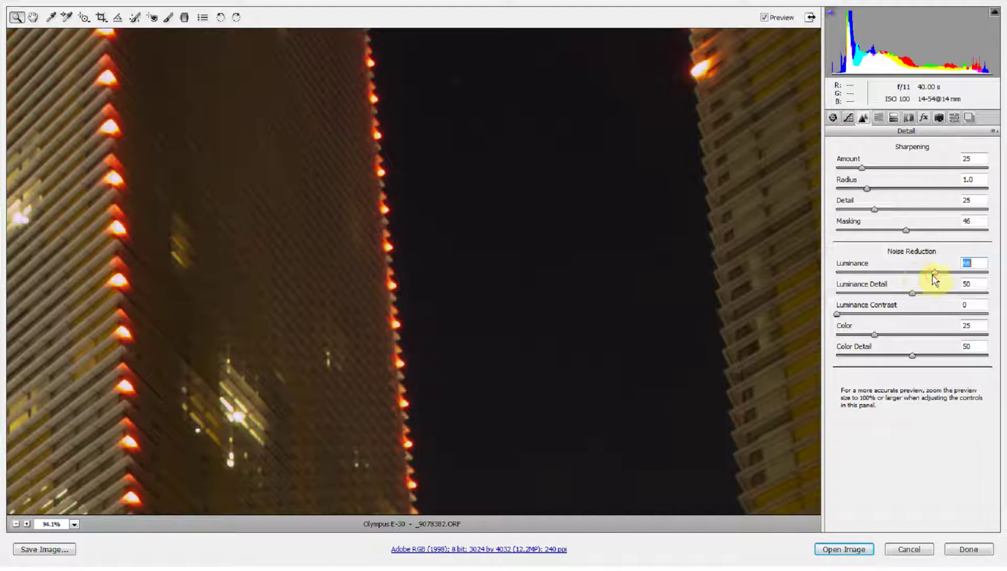
click(841, 548)
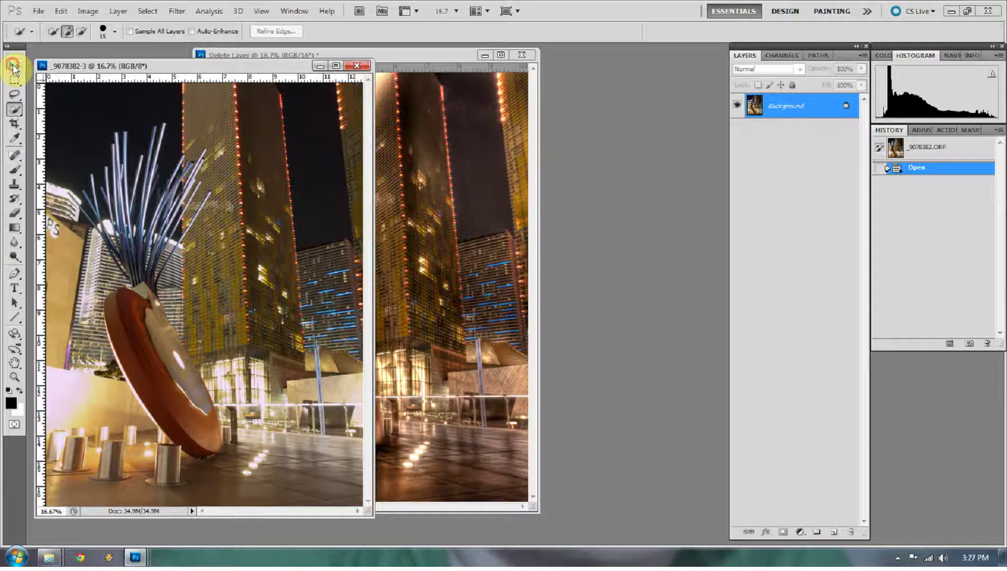
- Copy the opened photo into the Delete Layer document as a new layer and close the source document without saving
click(14, 65)
drag(165, 164, 420, 157)
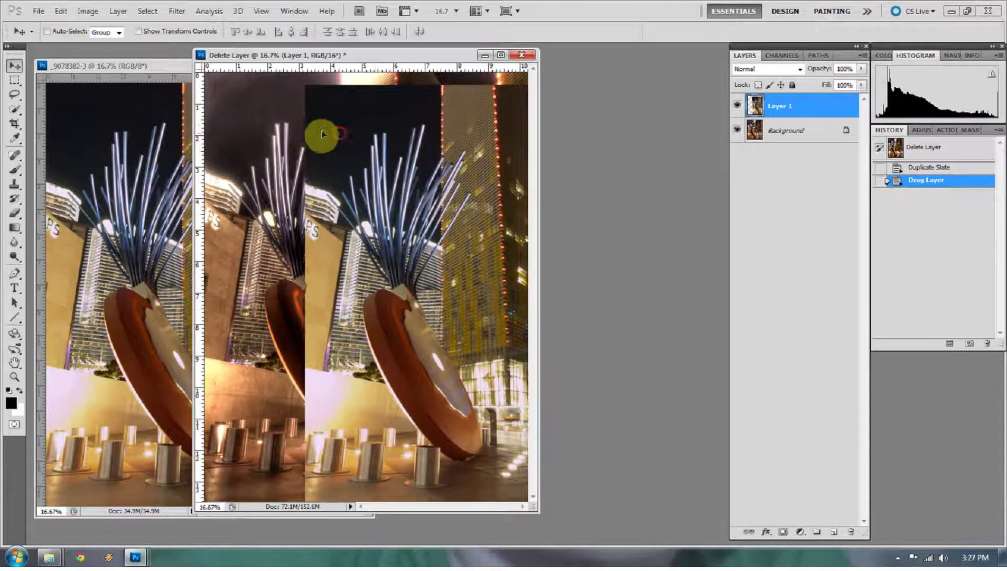
drag(324, 134, 296, 121)
click(85, 77)
click(356, 65)
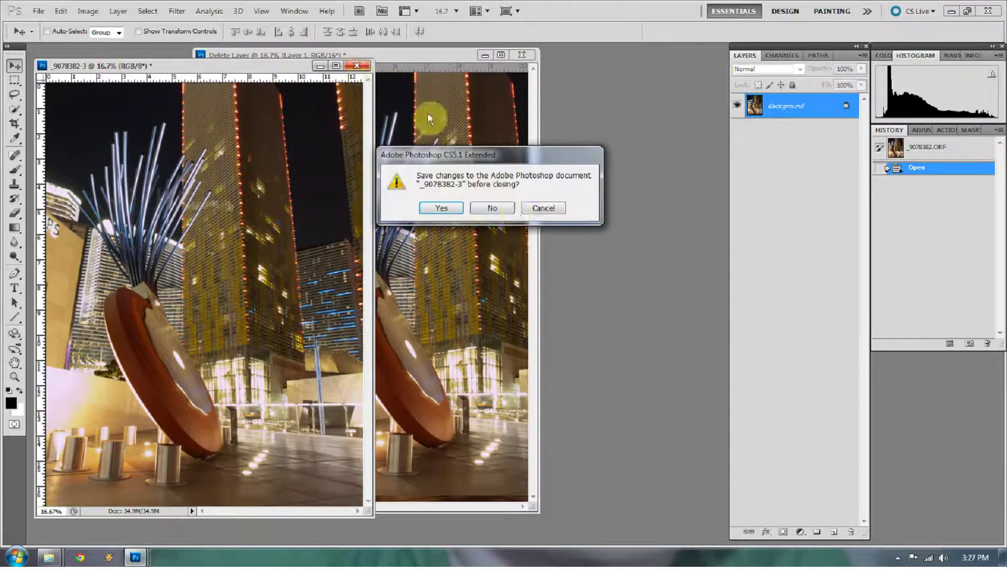
click(493, 208)
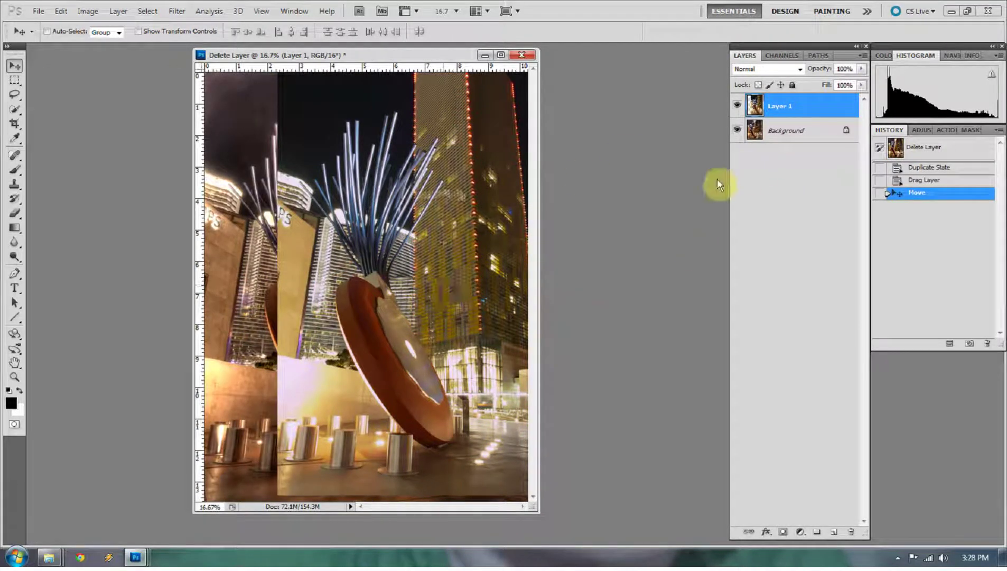
- Auto-align Layer 1 and the Background with Auto projection and compare them by toggling Layer 1's visibility
ctrl+click(791, 127)
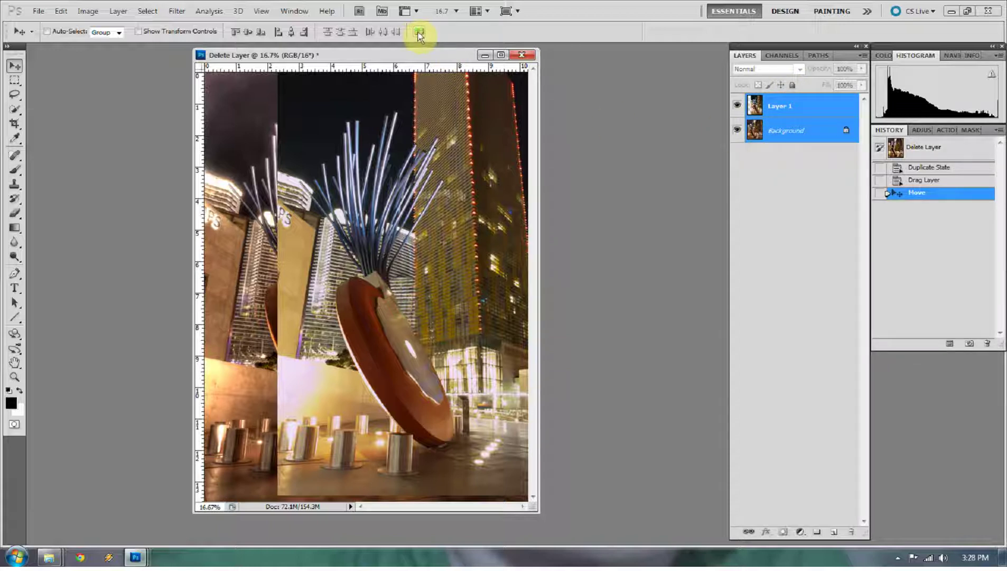
click(419, 32)
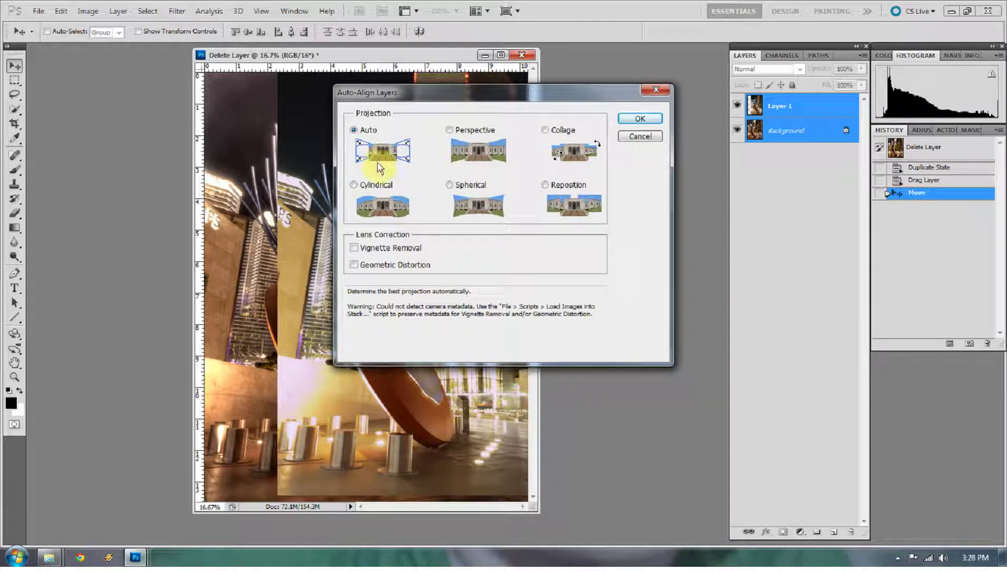
click(655, 118)
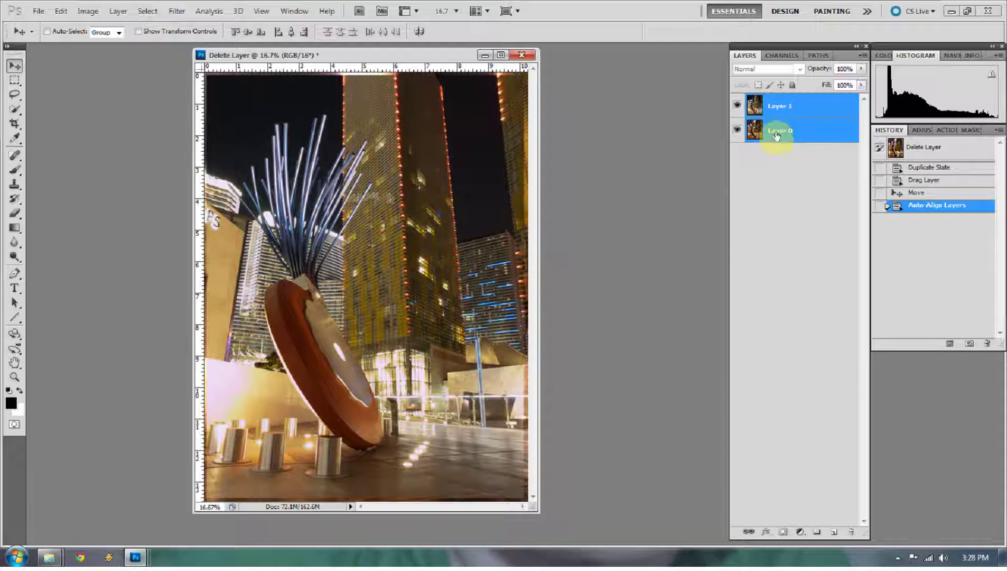
click(737, 106)
click(737, 106)
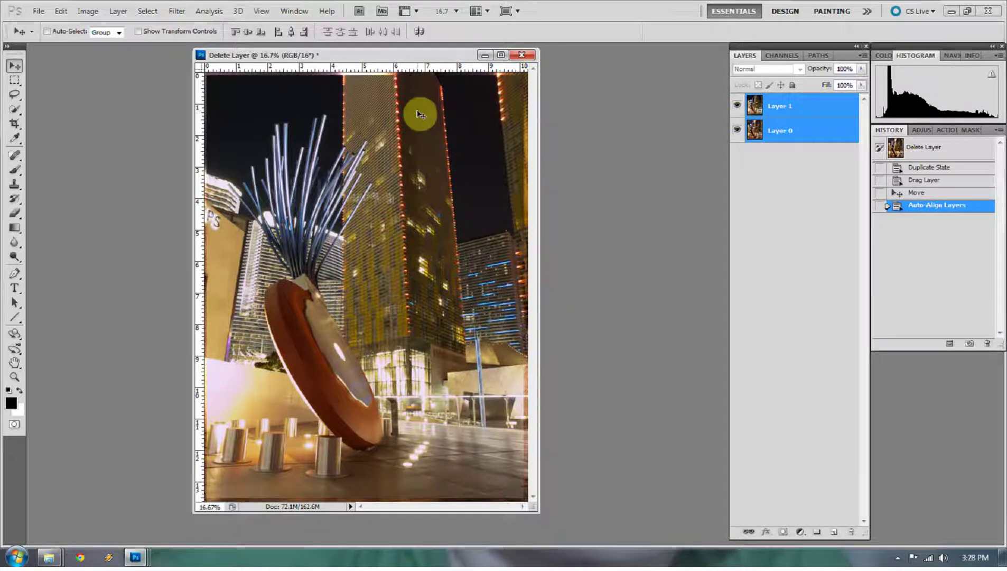
- Select the dark sky between the two towers on Layer 1 with the Quick Selection tool
click(15, 109)
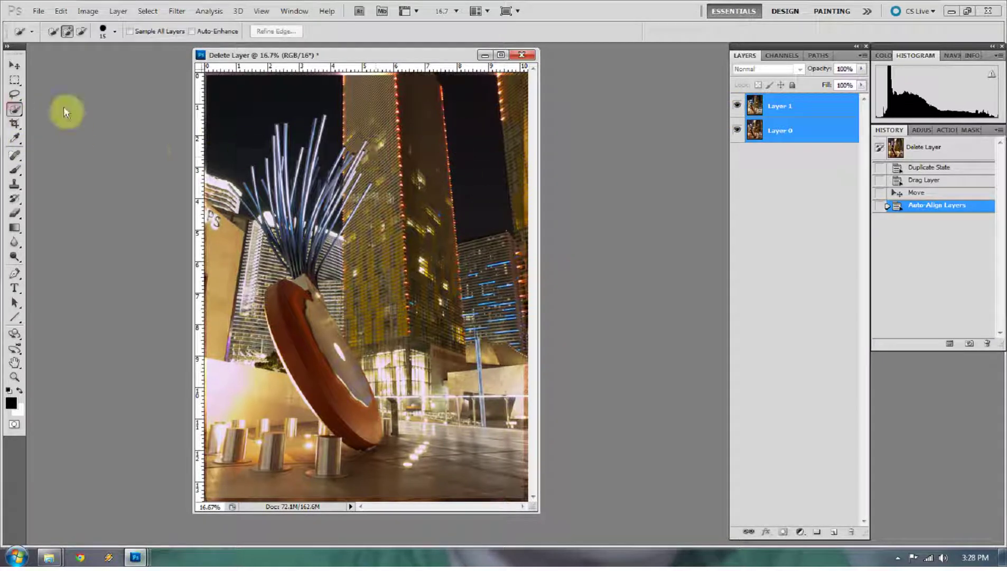
click(789, 114)
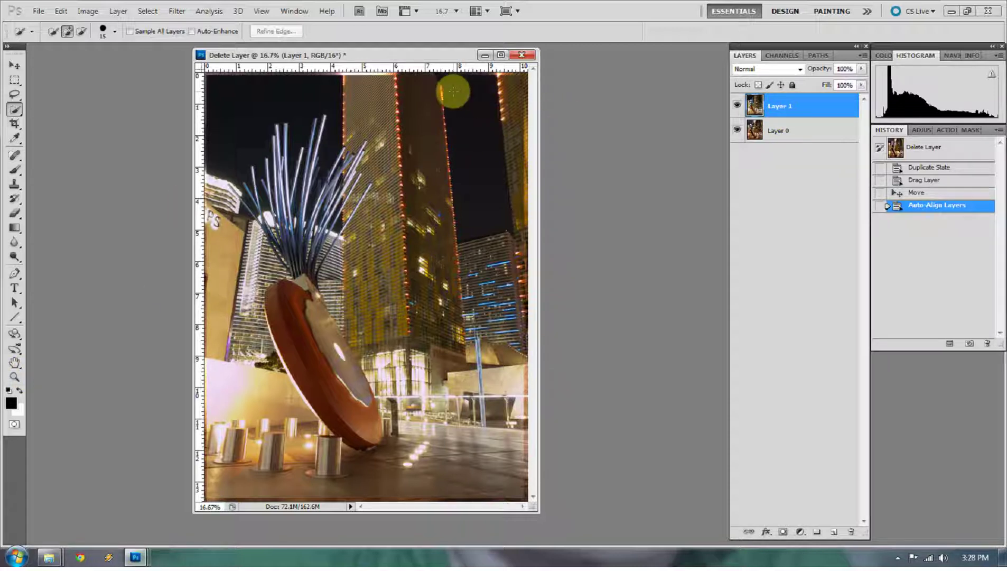
click(104, 32)
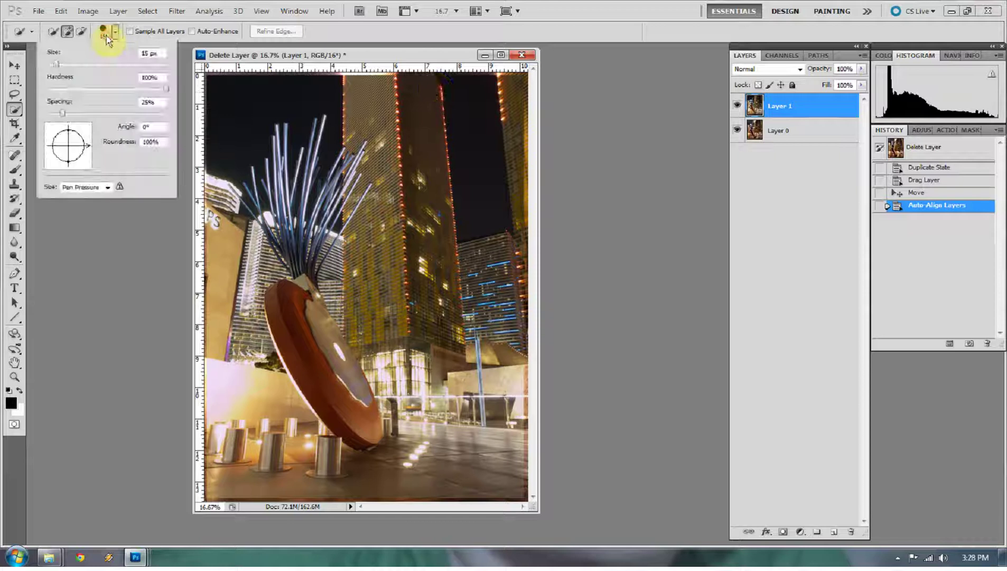
click(106, 34)
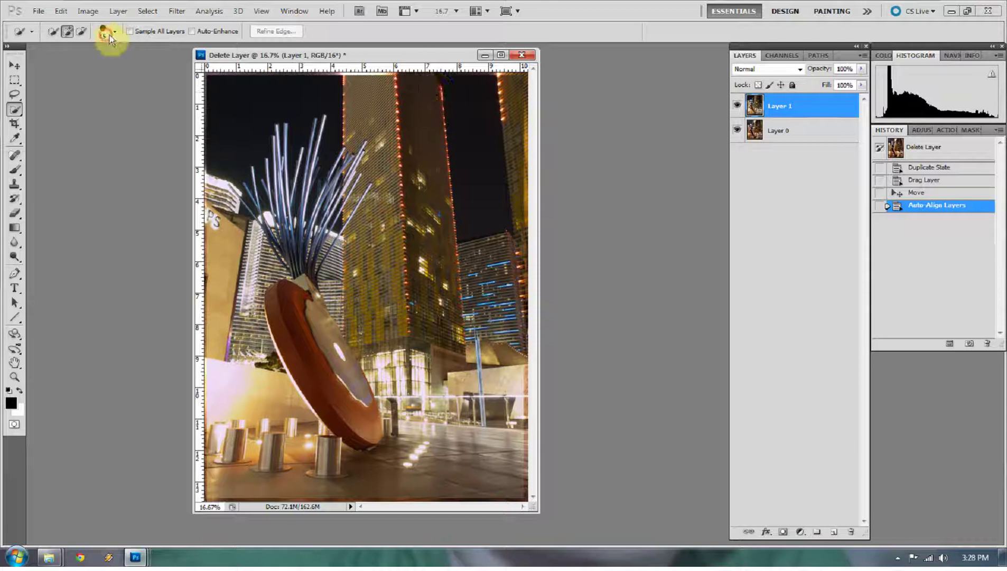
click(475, 116)
click(477, 125)
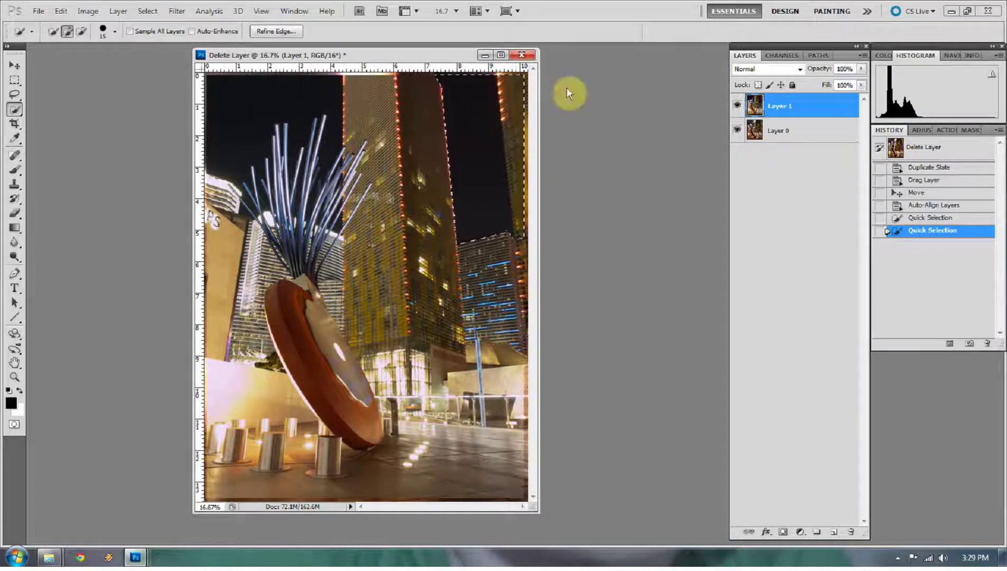
- Subtract the tower at the photo's right edge from the sky selection, working down its full height to the building below
alt+click(510, 87)
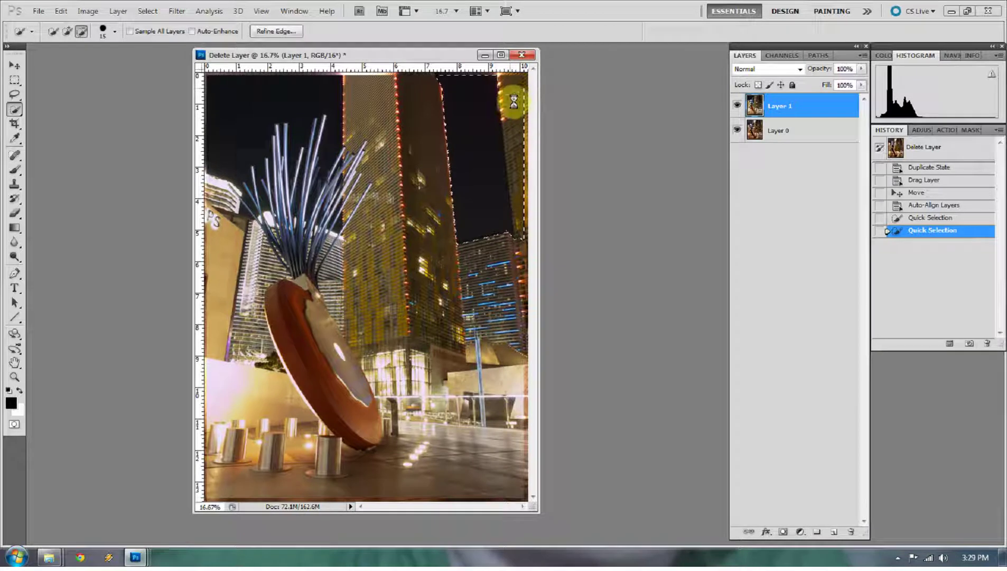
alt+click(512, 124)
alt+click(515, 142)
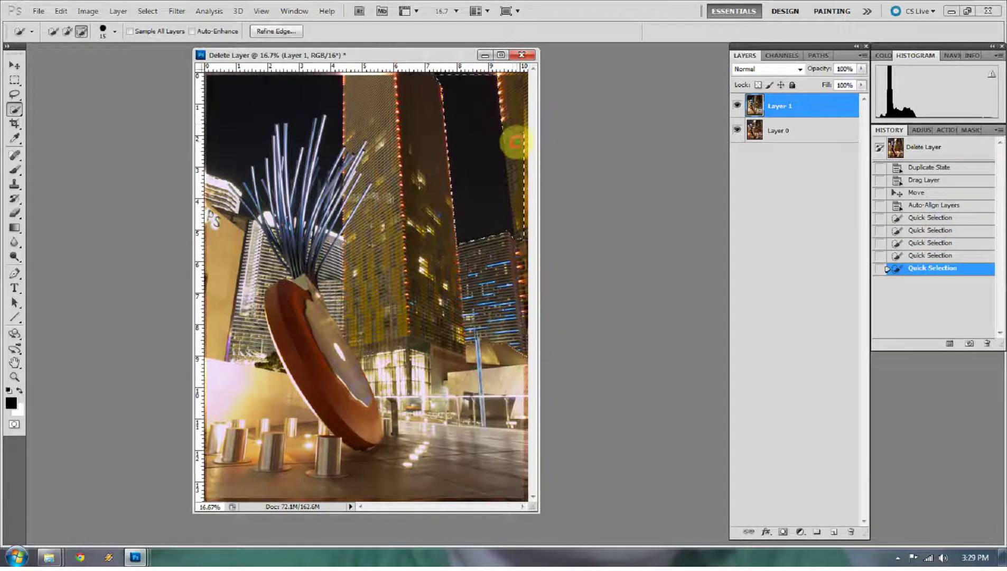
alt+click(517, 168)
alt+click(518, 180)
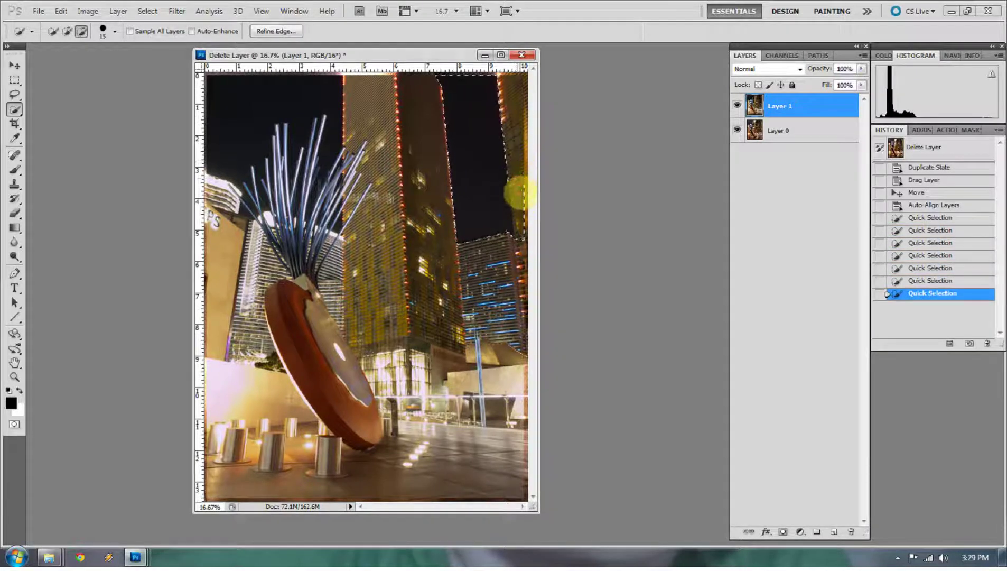
alt+click(517, 200)
alt+click(519, 214)
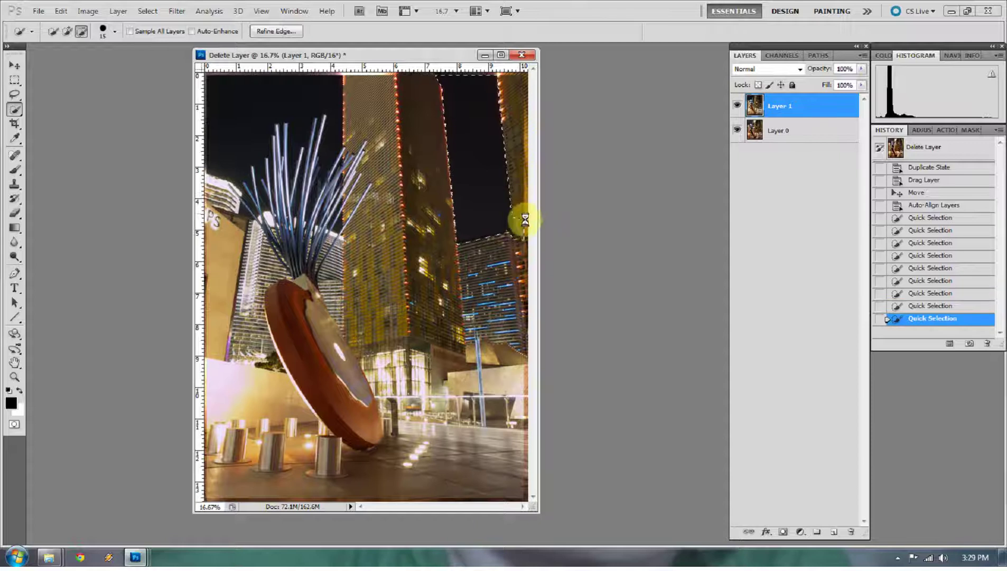
alt+click(518, 220)
alt+click(517, 230)
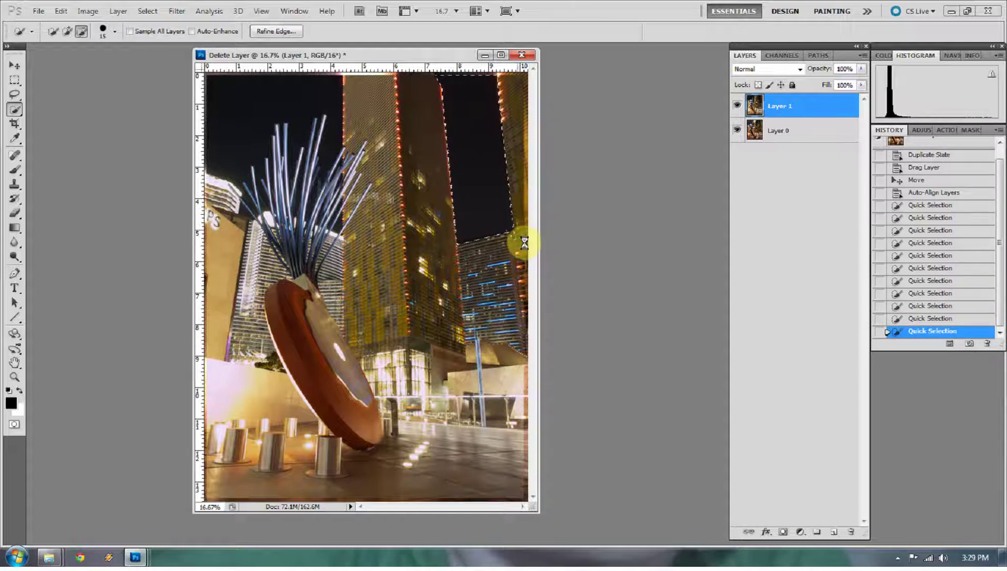
alt+click(521, 240)
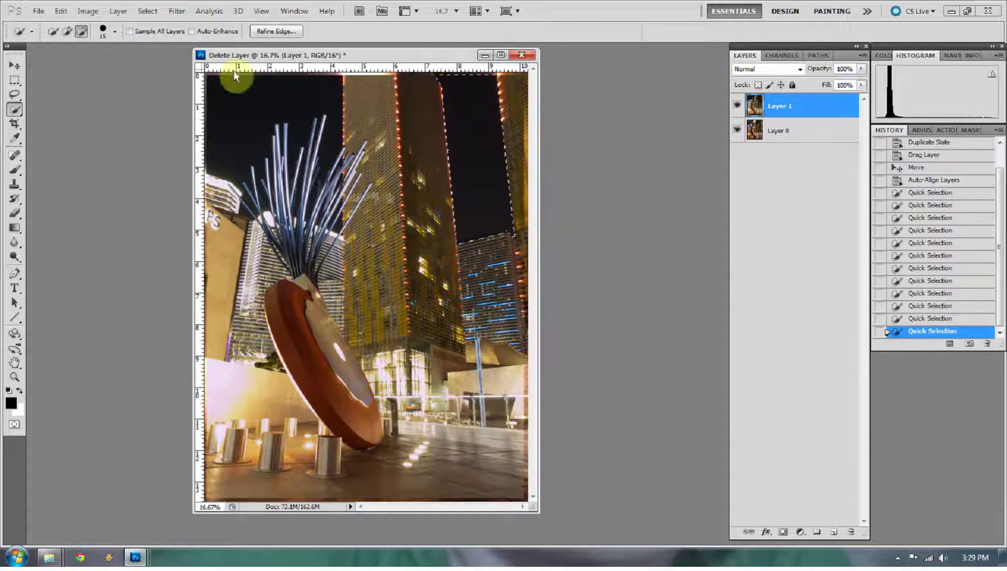
- Add the sky around the sculpture's rods to the selection and correct its edge along the buildings on the left
mouse_move(228, 126)
mouse_down()
mouse_move(247, 108)
mouse_move(277, 125)
mouse_move(279, 110)
mouse_move(262, 109)
mouse_move(315, 152)
mouse_move(312, 203)
mouse_move(334, 227)
mouse_up()
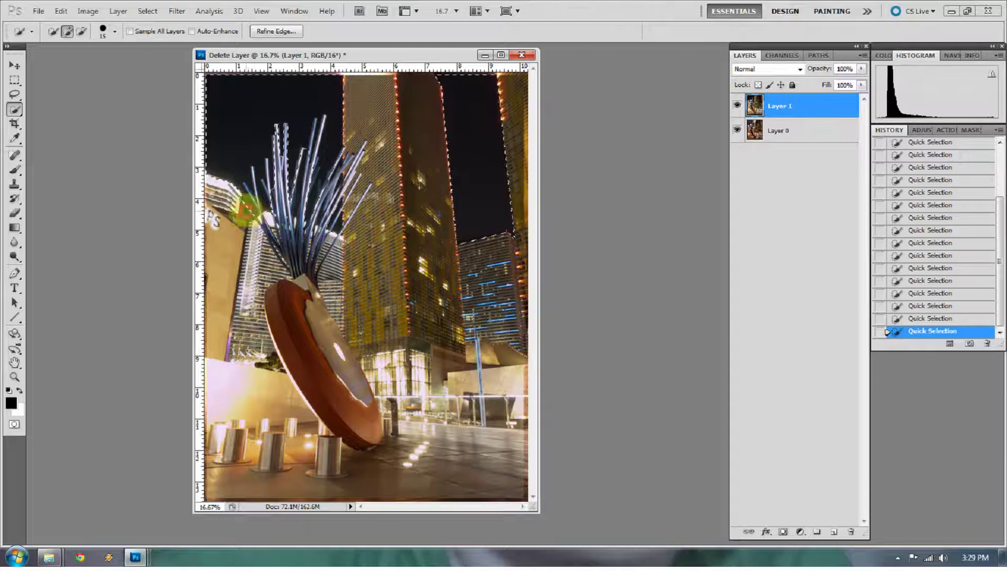
mouse_move(263, 223)
mouse_down()
mouse_move(194, 233)
mouse_move(238, 223)
mouse_move(252, 233)
mouse_move(243, 236)
mouse_move(236, 222)
mouse_move(248, 220)
mouse_move(253, 234)
mouse_move(223, 219)
mouse_up()
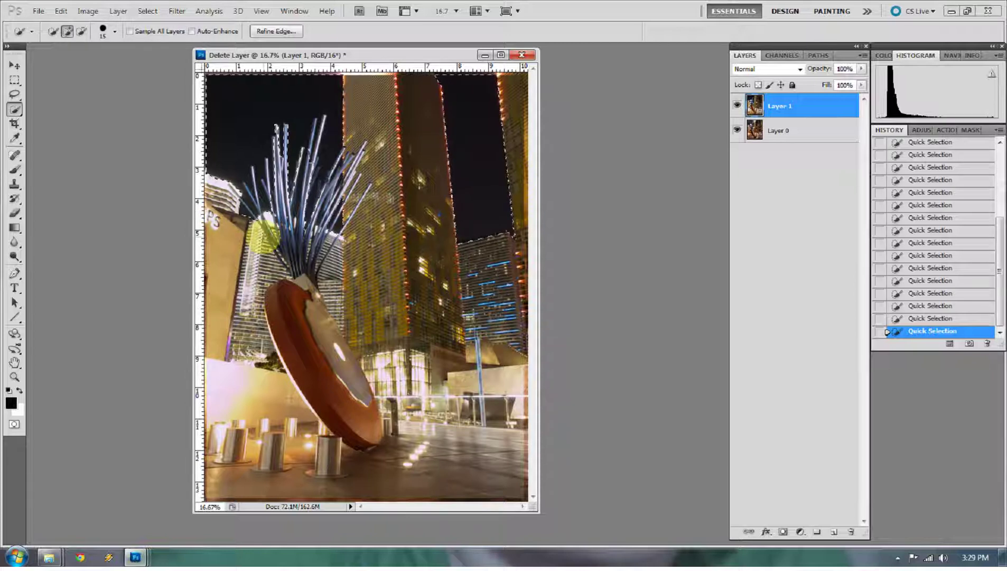
- Start Refine Edge on the sky selection around the sculpture, keep the Overlay view and enable Smart Radius
click(16, 377)
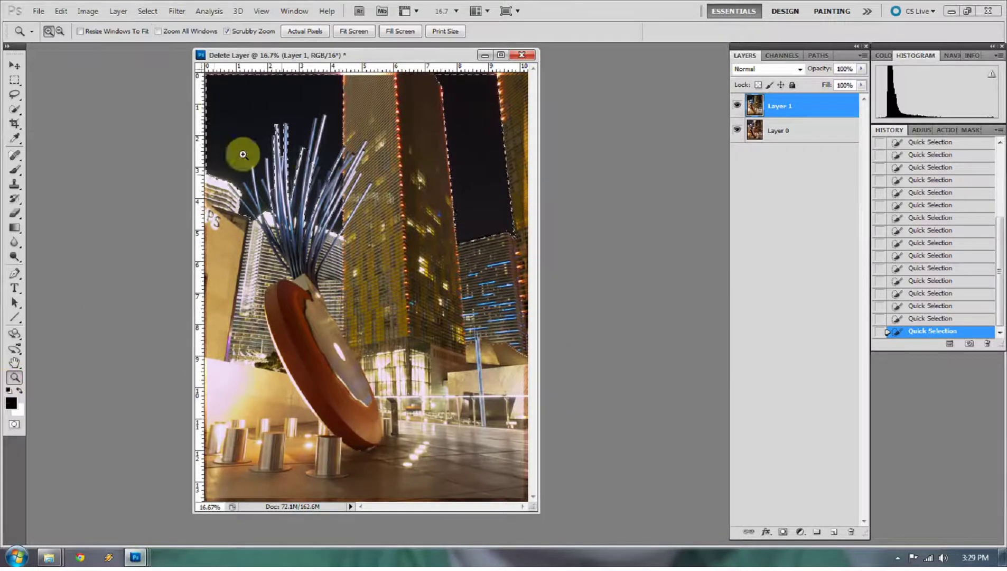
drag(247, 105, 289, 144)
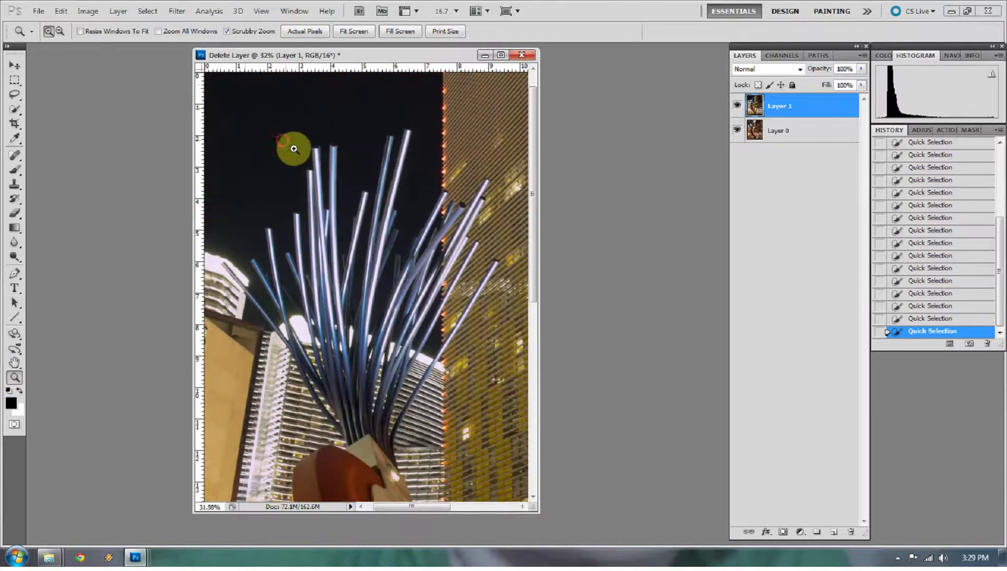
click(15, 109)
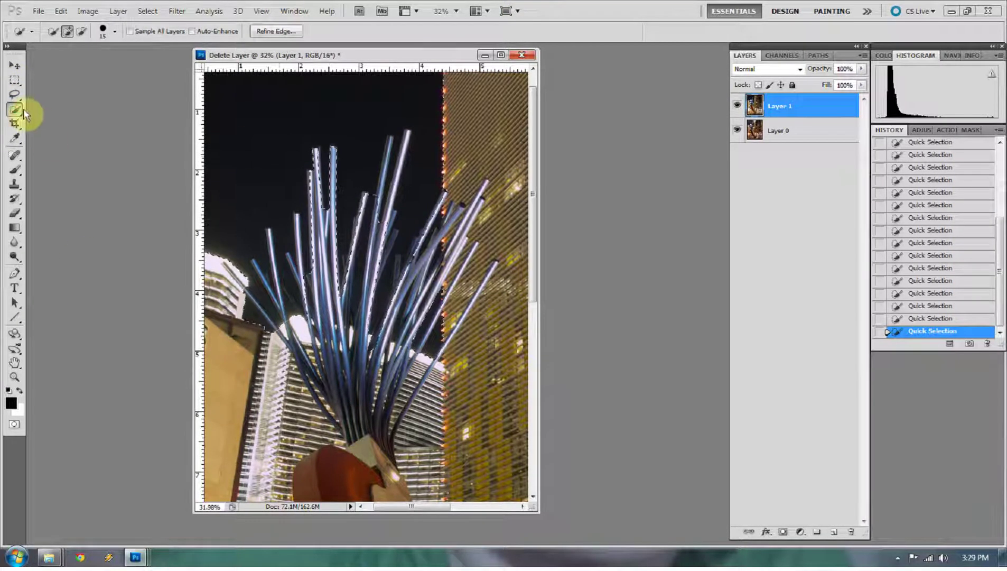
click(267, 32)
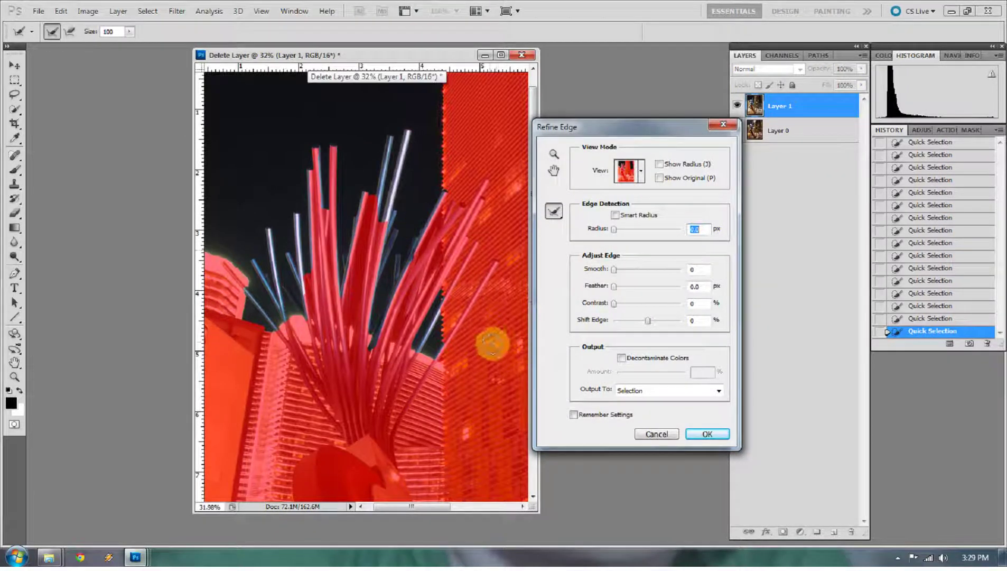
click(634, 174)
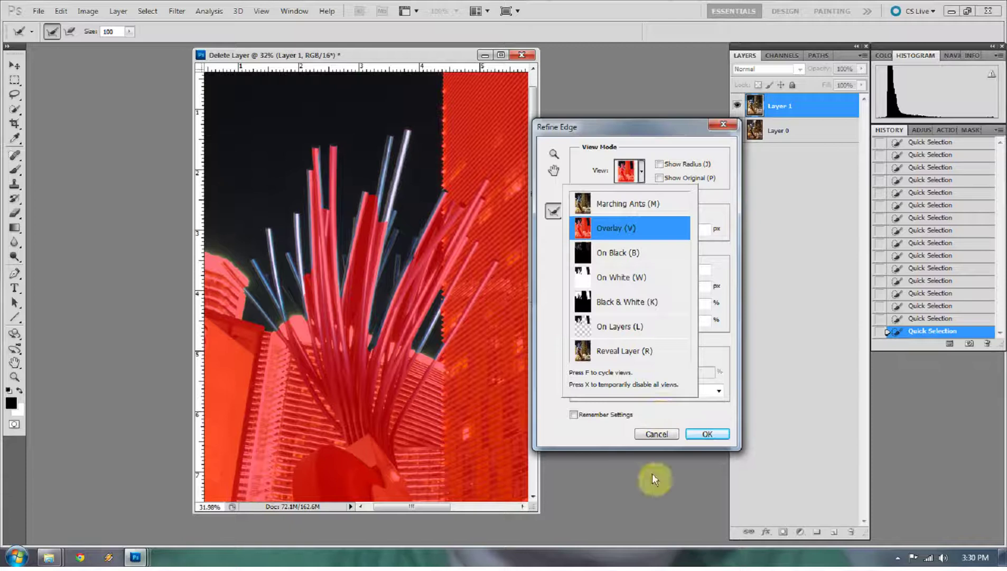
click(648, 421)
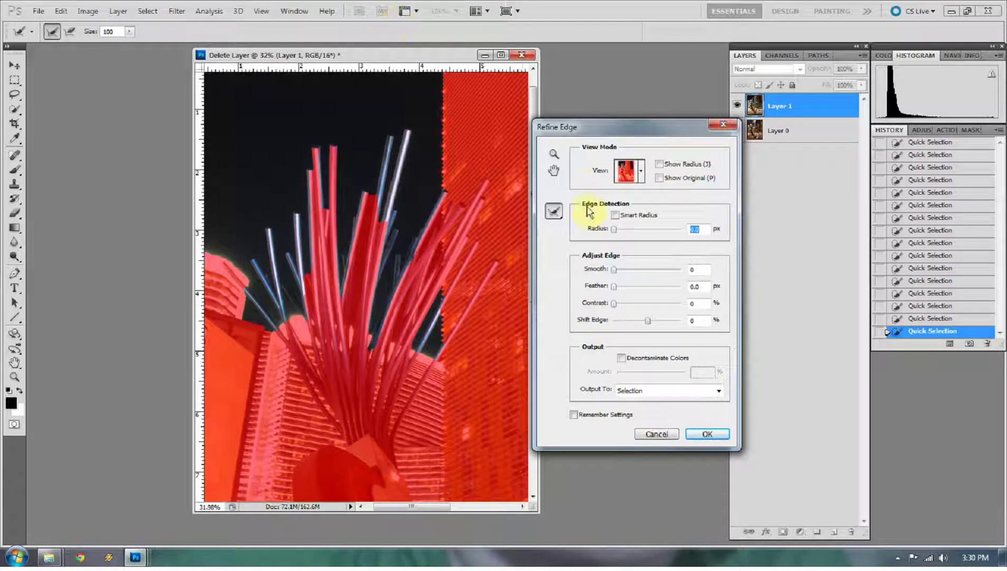
click(614, 215)
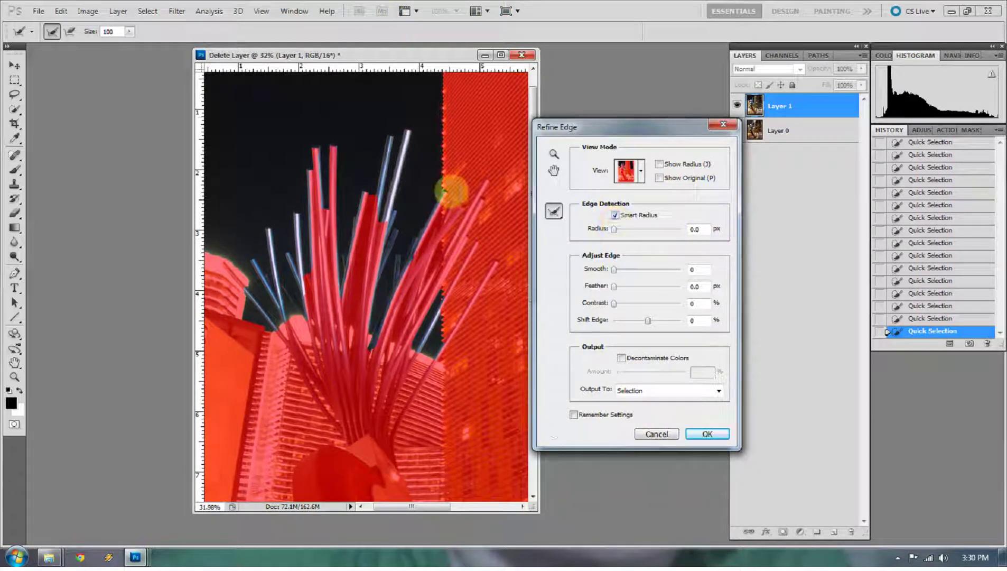
- Set the edge radius to 1.0 px and brush the Refine Radius tool over the sculpture's rods and the gaps between them
mouse_move(382, 224)
mouse_down()
mouse_move(413, 133)
mouse_move(421, 162)
mouse_move(418, 149)
mouse_move(391, 138)
mouse_move(380, 154)
mouse_move(370, 195)
mouse_move(388, 141)
mouse_move(379, 240)
mouse_move(365, 201)
mouse_move(359, 213)
mouse_move(406, 232)
mouse_move(424, 254)
mouse_move(390, 215)
mouse_move(373, 258)
mouse_up()
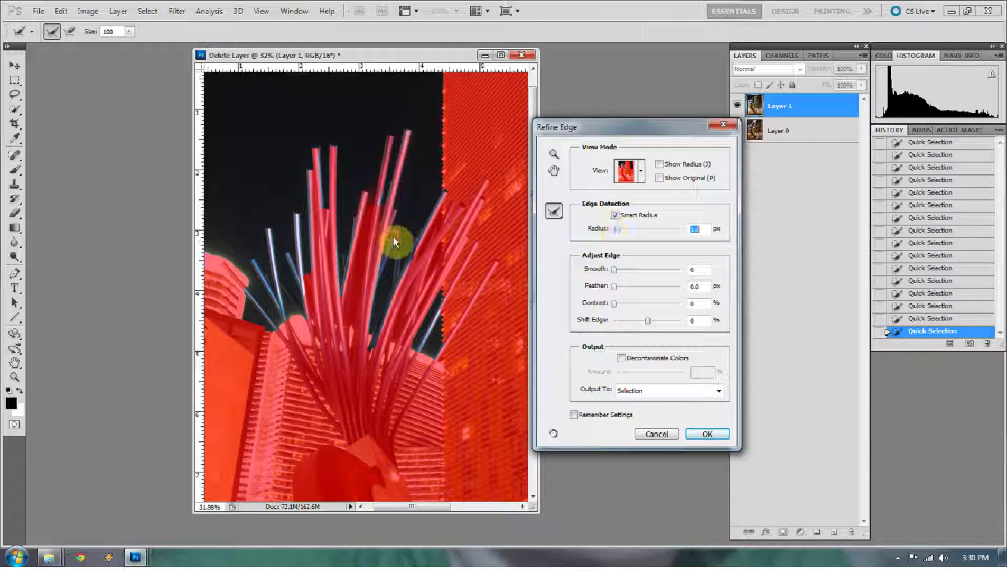
mouse_move(379, 267)
mouse_down()
mouse_move(411, 252)
mouse_move(410, 275)
mouse_move(400, 262)
mouse_move(371, 346)
mouse_move(415, 294)
mouse_move(426, 271)
mouse_move(409, 268)
mouse_move(417, 234)
mouse_move(451, 194)
mouse_move(453, 302)
mouse_move(446, 355)
mouse_move(441, 297)
mouse_move(424, 343)
mouse_move(431, 366)
mouse_move(444, 344)
mouse_move(435, 342)
mouse_move(483, 281)
mouse_move(423, 277)
mouse_move(379, 255)
mouse_move(305, 269)
mouse_move(302, 288)
mouse_move(296, 224)
mouse_move(338, 264)
mouse_move(344, 285)
mouse_move(341, 268)
mouse_move(339, 295)
mouse_move(344, 258)
mouse_move(289, 322)
mouse_move(270, 232)
mouse_move(285, 327)
mouse_move(258, 263)
mouse_move(279, 299)
mouse_move(267, 312)
mouse_move(243, 302)
mouse_move(249, 285)
mouse_move(278, 327)
mouse_move(307, 290)
mouse_move(290, 283)
mouse_move(311, 320)
mouse_move(342, 296)
mouse_move(352, 243)
mouse_move(319, 151)
mouse_move(313, 220)
mouse_move(322, 157)
mouse_move(370, 251)
mouse_move(365, 314)
mouse_move(368, 271)
mouse_move(405, 222)
mouse_move(379, 206)
mouse_move(363, 354)
mouse_move(409, 322)
mouse_move(400, 348)
mouse_move(418, 318)
mouse_move(435, 330)
mouse_move(433, 287)
mouse_move(410, 294)
mouse_move(386, 234)
mouse_move(305, 275)
mouse_move(292, 229)
mouse_move(317, 287)
mouse_move(318, 225)
mouse_move(270, 328)
mouse_move(292, 321)
mouse_move(366, 251)
mouse_move(360, 231)
mouse_move(414, 231)
mouse_move(405, 249)
mouse_move(386, 197)
mouse_move(408, 149)
mouse_move(450, 231)
mouse_move(445, 241)
mouse_move(445, 185)
mouse_move(413, 346)
mouse_up()
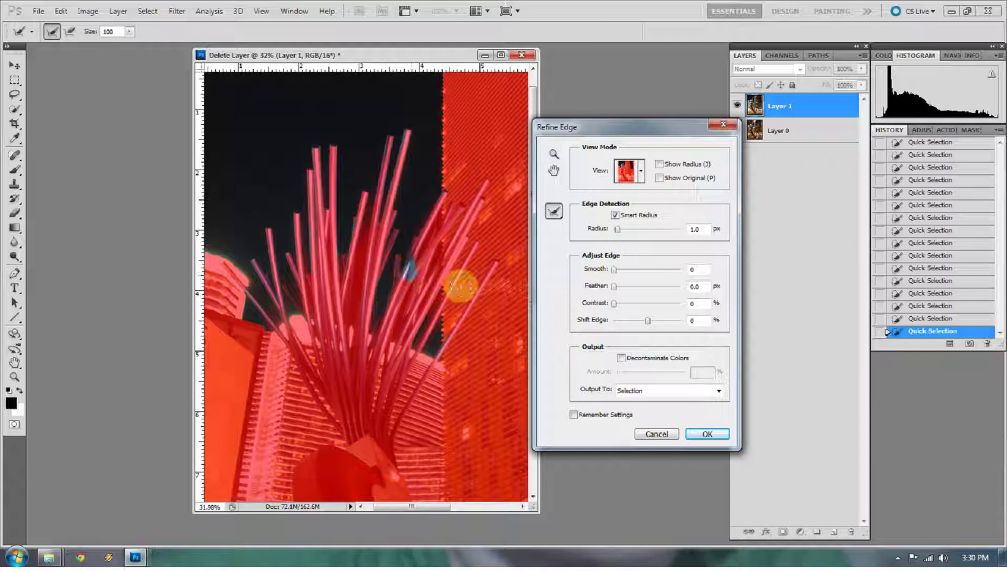
click(354, 233)
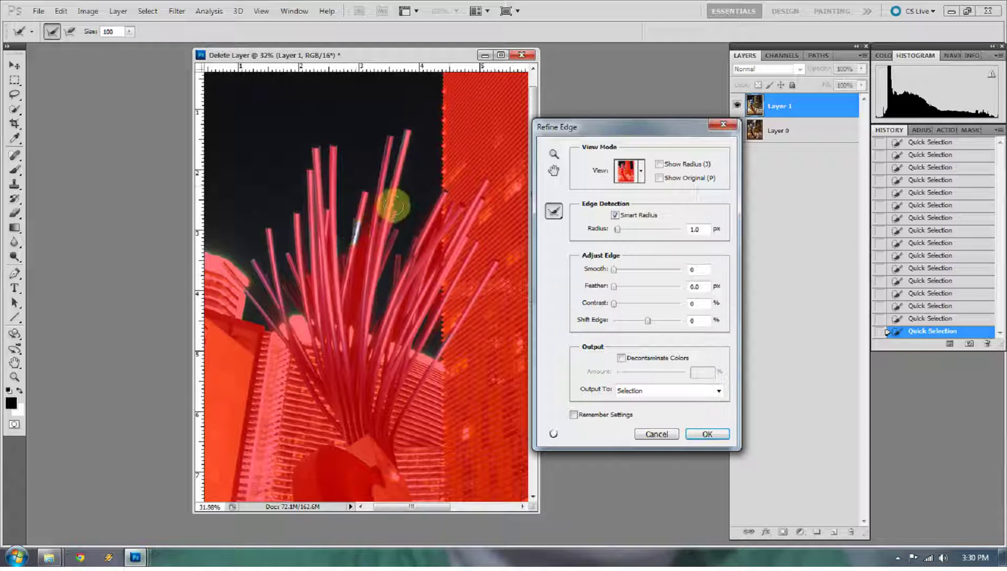
click(292, 259)
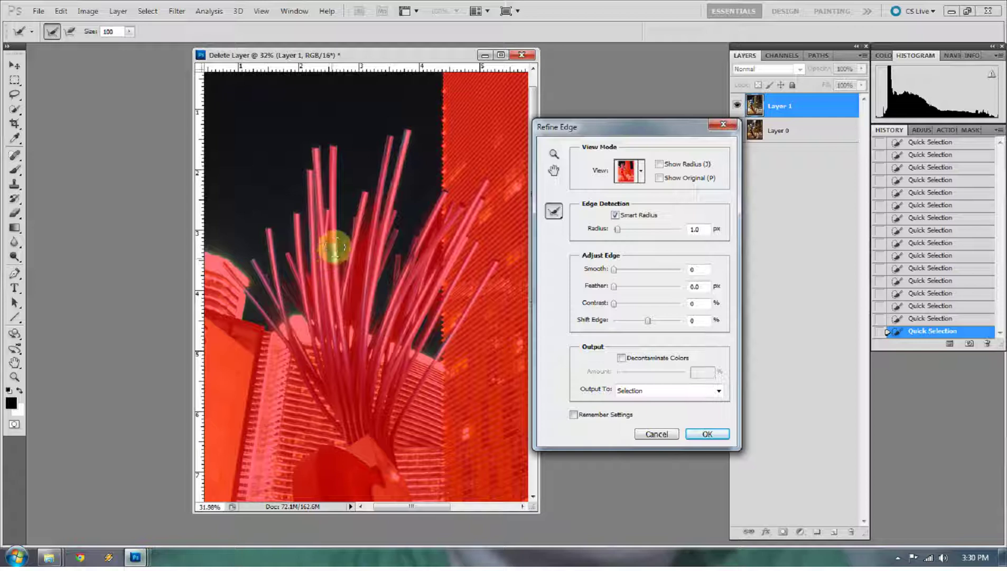
drag(330, 253, 317, 231)
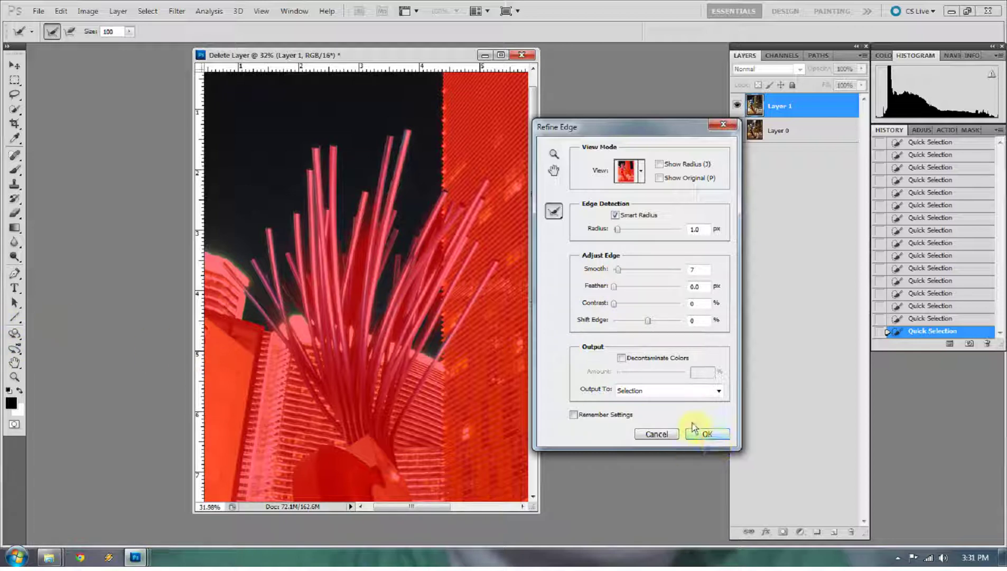
- Apply Refine Edge with Smooth at 7 and the output kept as Selection
click(632, 394)
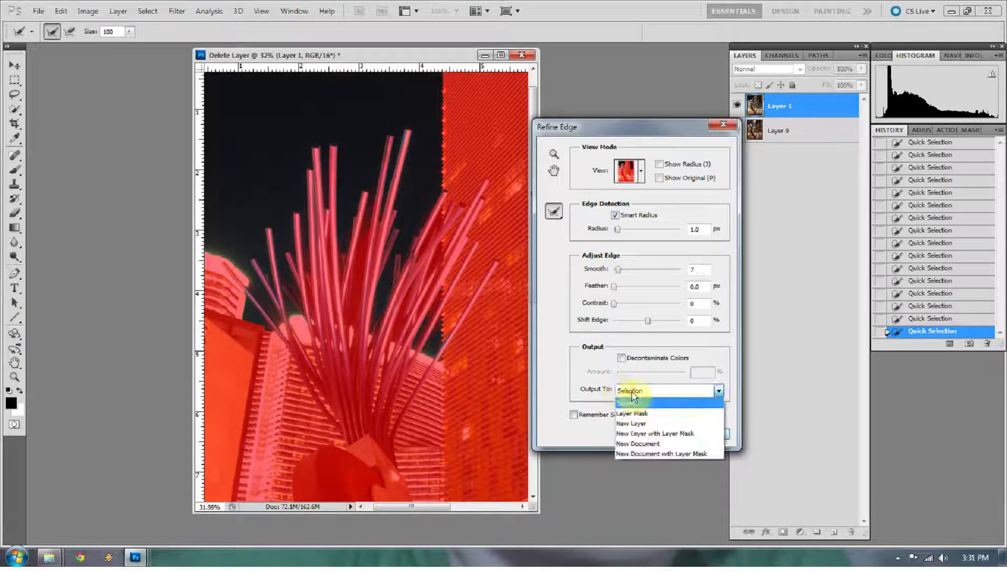
click(634, 396)
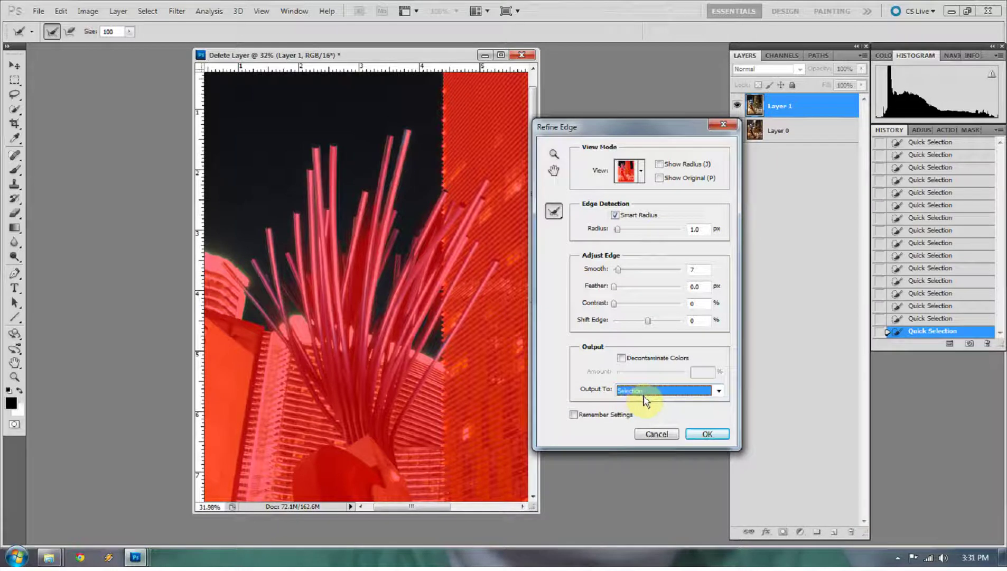
click(706, 435)
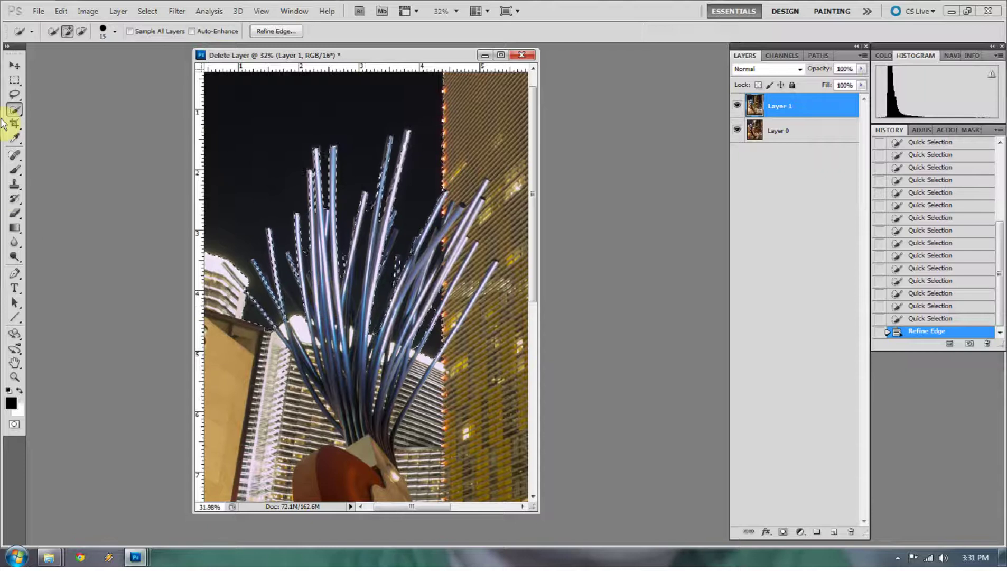
- Display the sky selection as a Quick Mask and prepare the Brush tool at size 35 for work around the central rods
key(q)
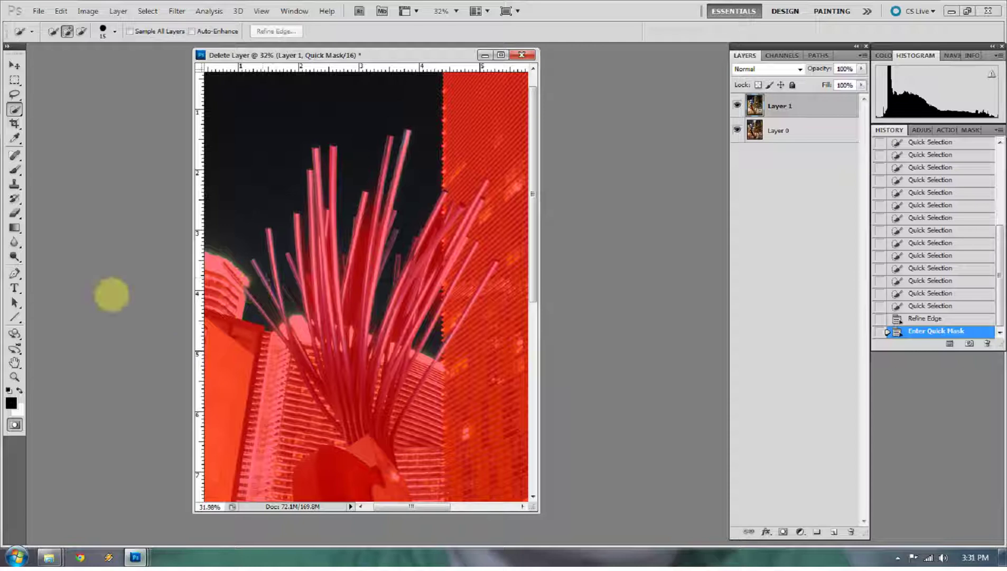
click(15, 377)
drag(368, 224, 400, 252)
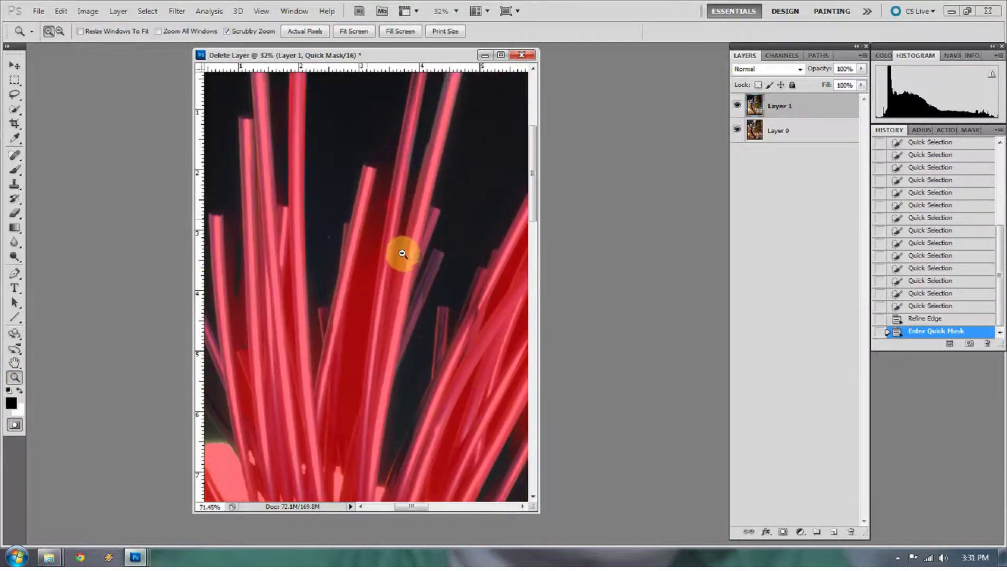
click(14, 169)
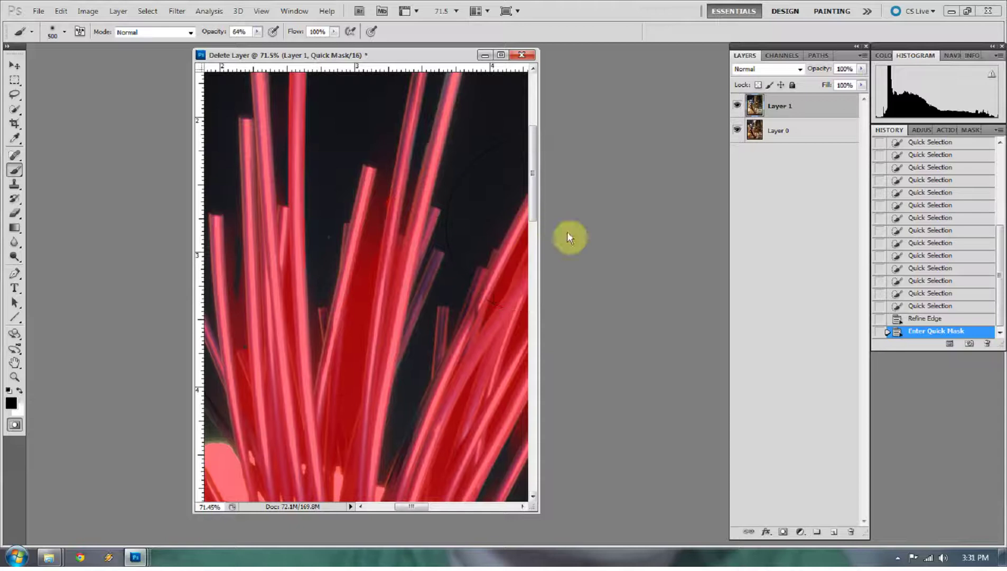
key(bracketleft)
key(bracketleft)
key(bracketleft)
key(bracketleft)
key(bracketleft)
key(bracketleft)
key(bracketleft)
key(bracketleft)
key(bracketleft)
key(bracketleft)
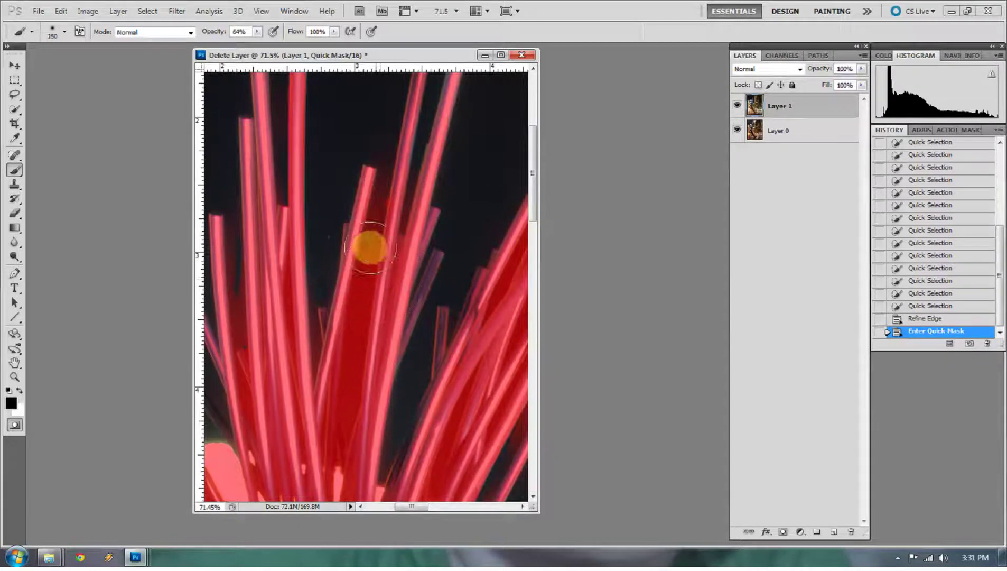
key(bracketleft)
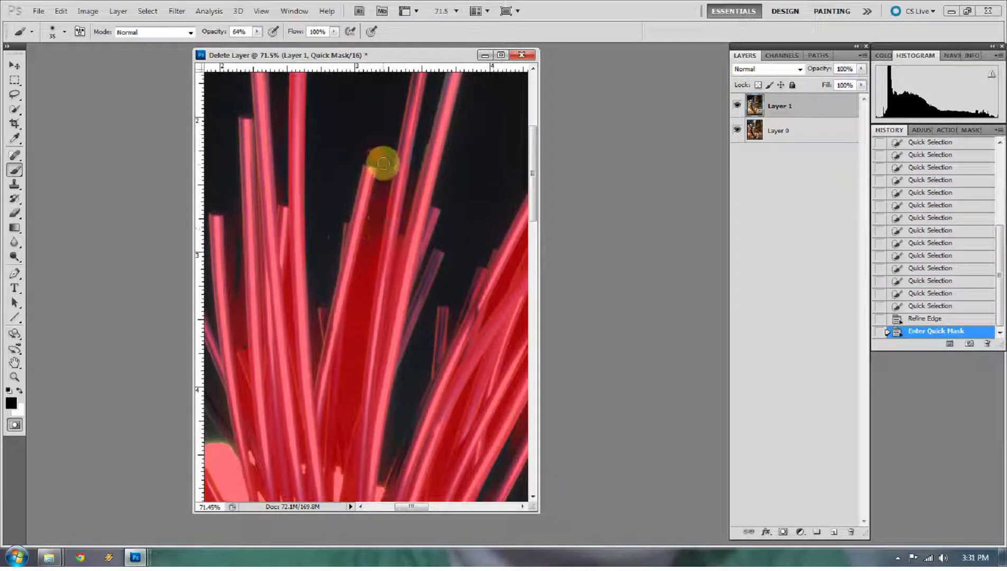
- Touch up the mask around the tip of the short central rod, painting in white at 64% opacity
click(377, 158)
key(x)
click(375, 161)
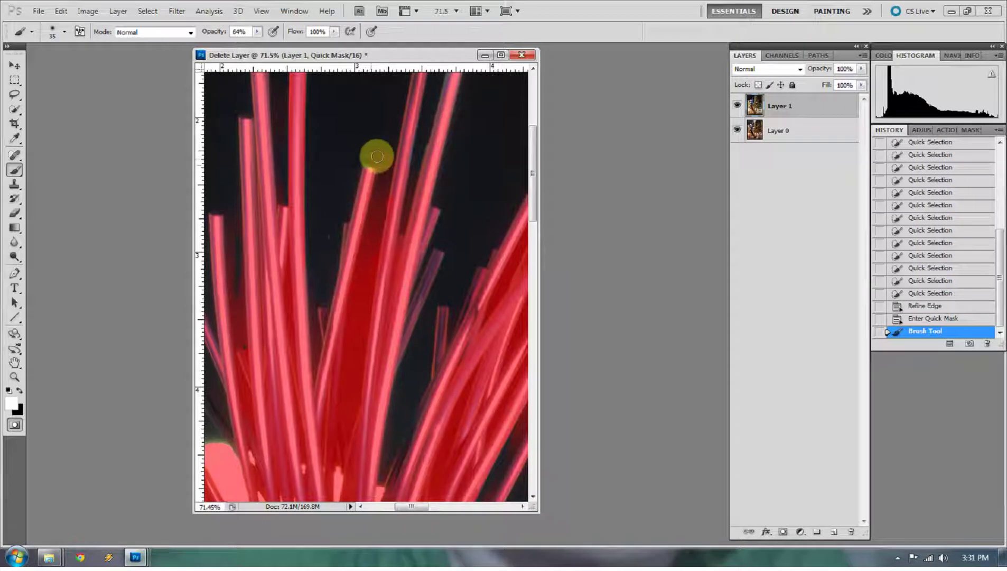
click(383, 175)
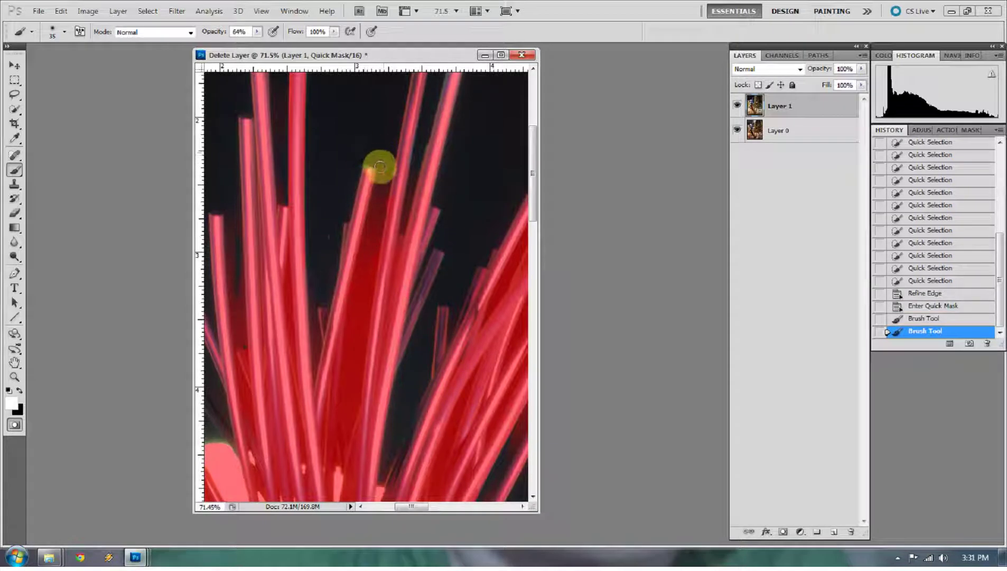
drag(380, 167, 360, 123)
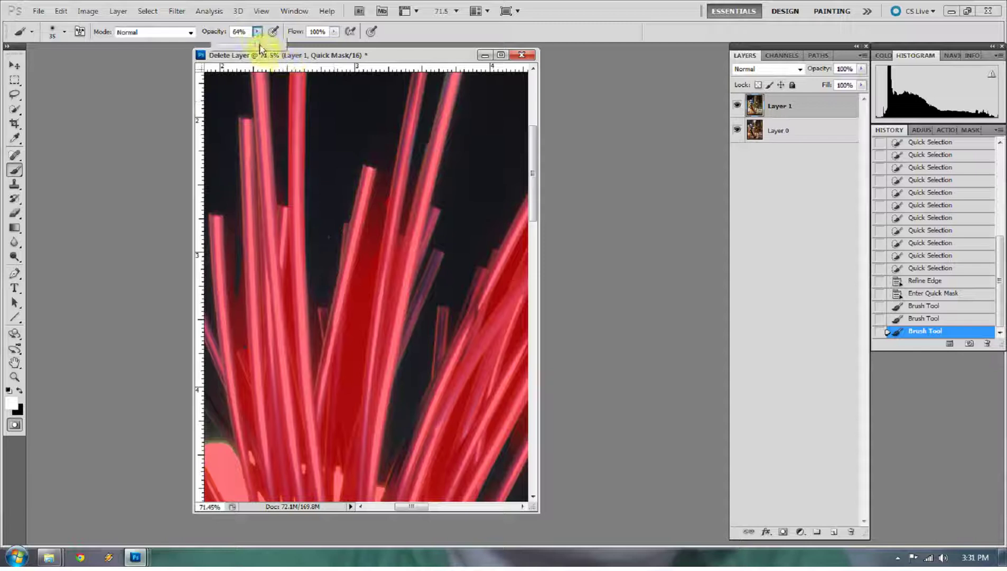
- Raise the brush opacity to 100% and paint the sky gaps between the central rods white to clear the mask there
drag(277, 48, 291, 48)
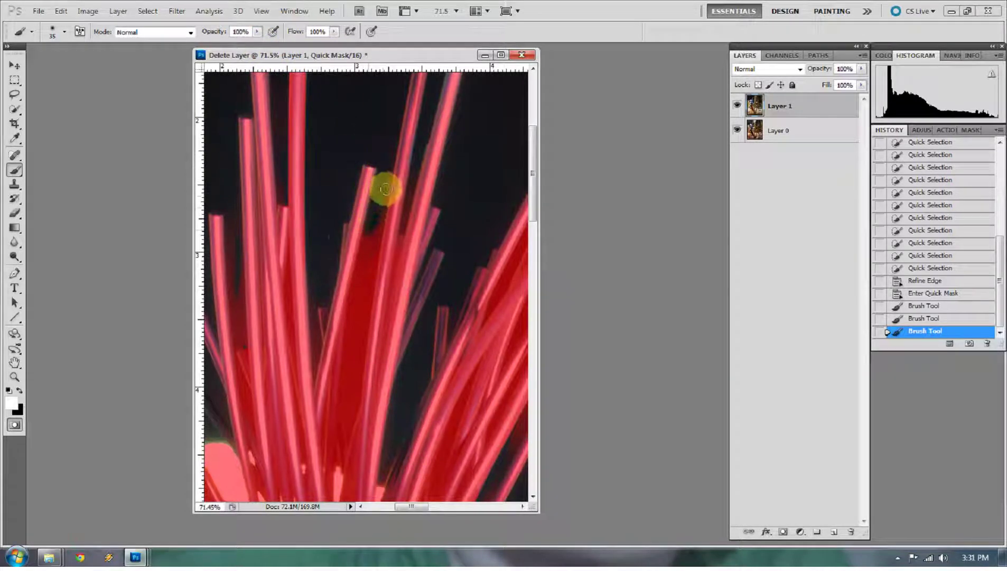
mouse_move(392, 164)
mouse_down()
mouse_move(350, 344)
mouse_move(361, 266)
mouse_move(346, 337)
mouse_move(477, 347)
mouse_move(343, 366)
mouse_move(350, 346)
mouse_move(347, 435)
mouse_move(384, 209)
mouse_up()
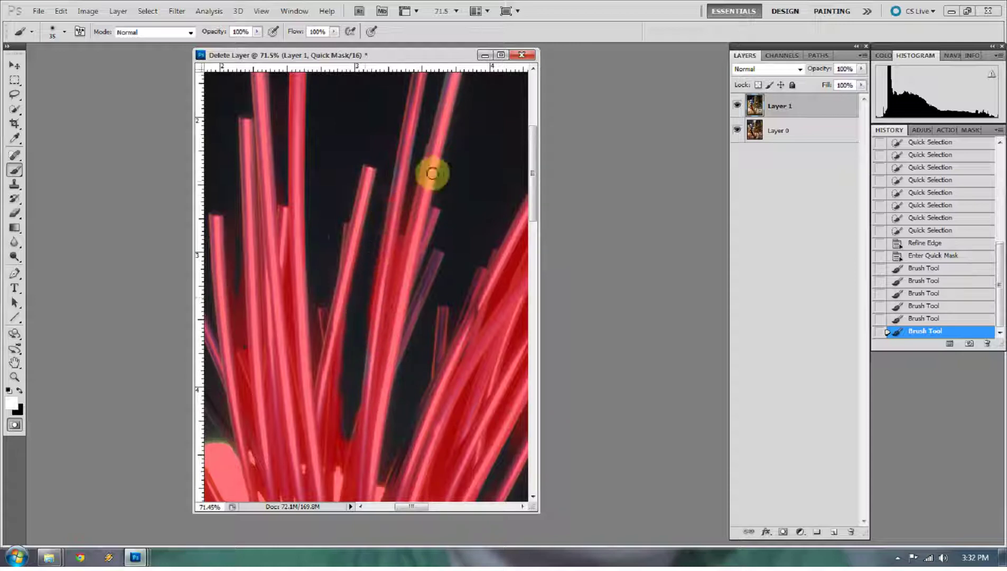
mouse_move(432, 173)
mouse_down()
mouse_move(412, 176)
mouse_move(402, 221)
mouse_move(413, 300)
mouse_up()
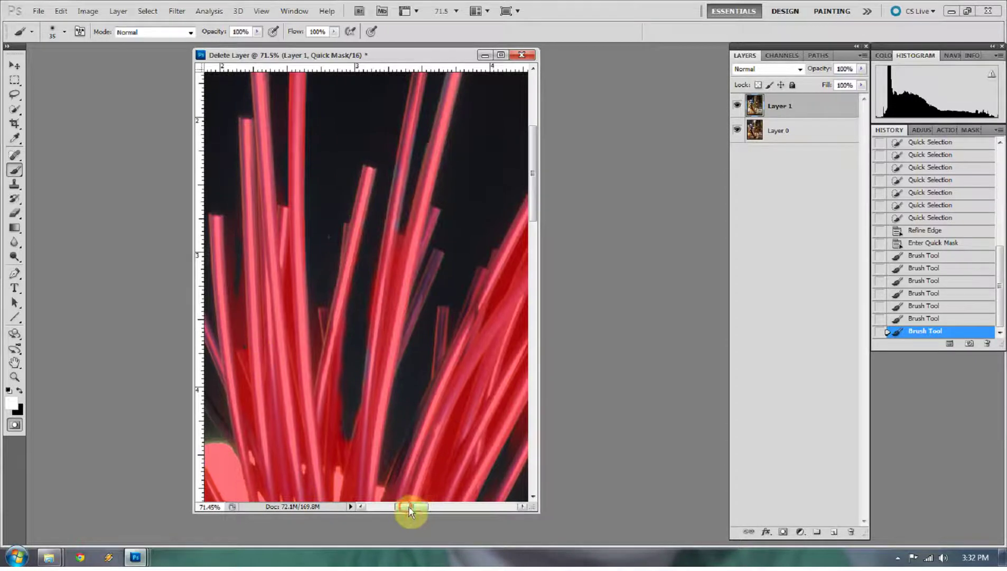
- Clear the mask from the sky gap between the outer rods and the tower's edge, with a black touch-up beside the rod
drag(409, 508, 419, 505)
drag(376, 439, 404, 408)
click(399, 425)
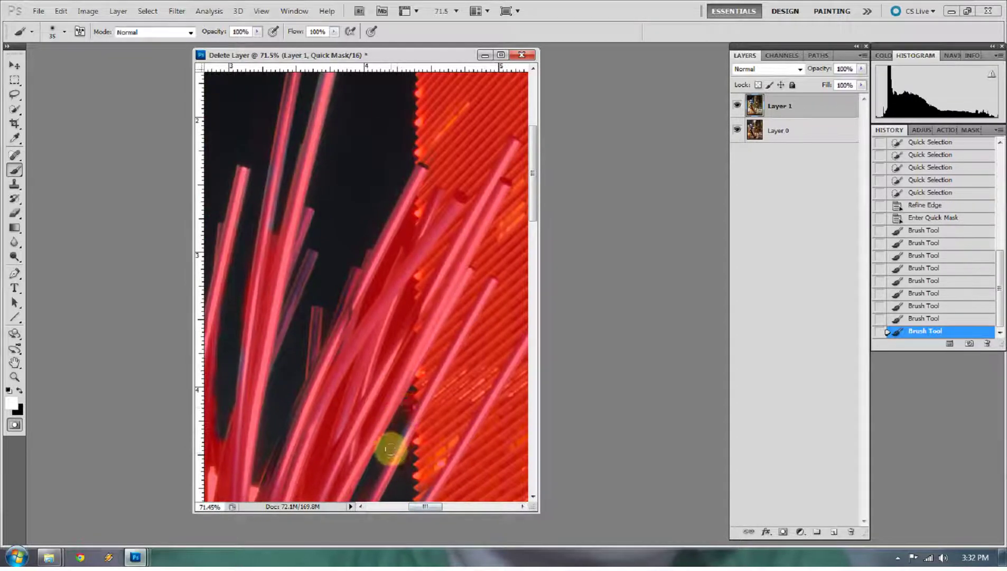
mouse_move(389, 448)
mouse_down()
mouse_move(413, 388)
mouse_move(381, 449)
mouse_up()
key(x)
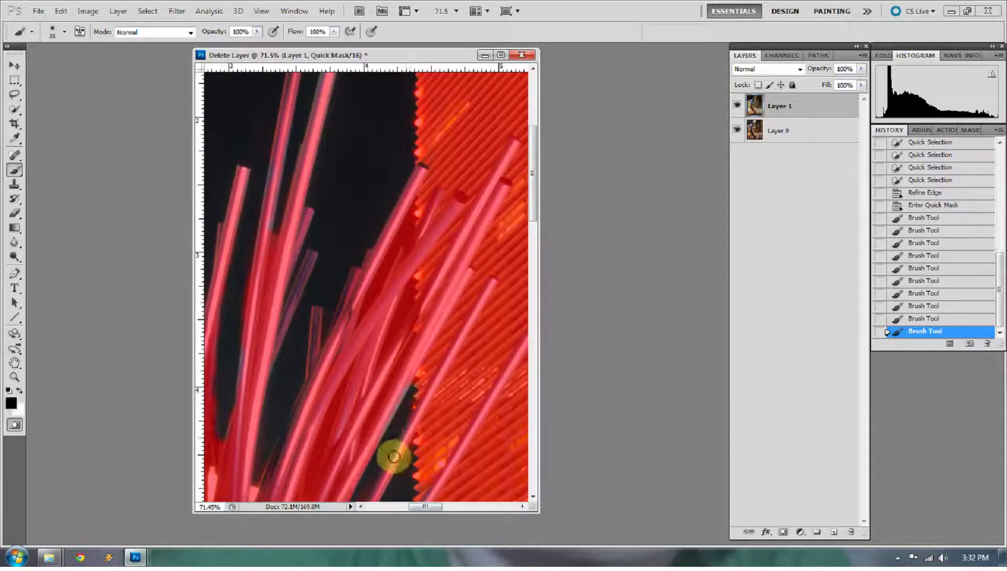
click(393, 456)
- Paint the remaining sky gaps between the lower rods white, beside the tower and above the building on the sculpture's other side
drag(533, 214, 531, 249)
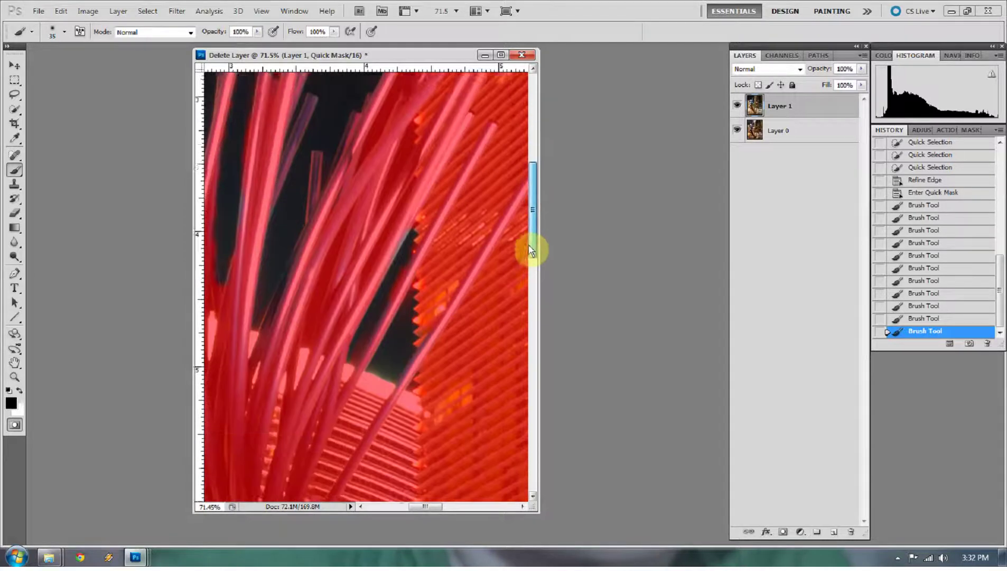
key(x)
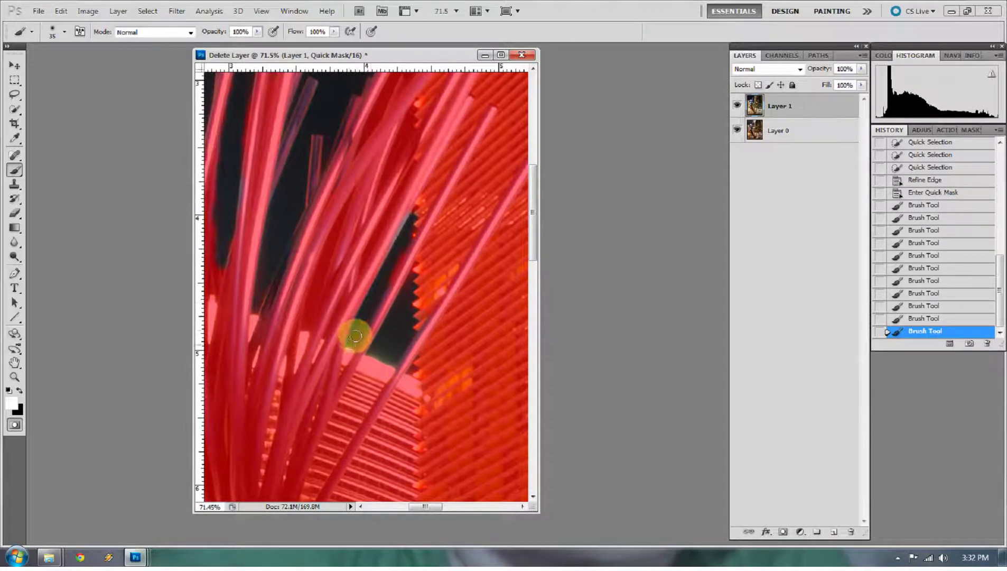
mouse_move(355, 336)
mouse_down()
mouse_move(415, 230)
mouse_move(411, 269)
mouse_up()
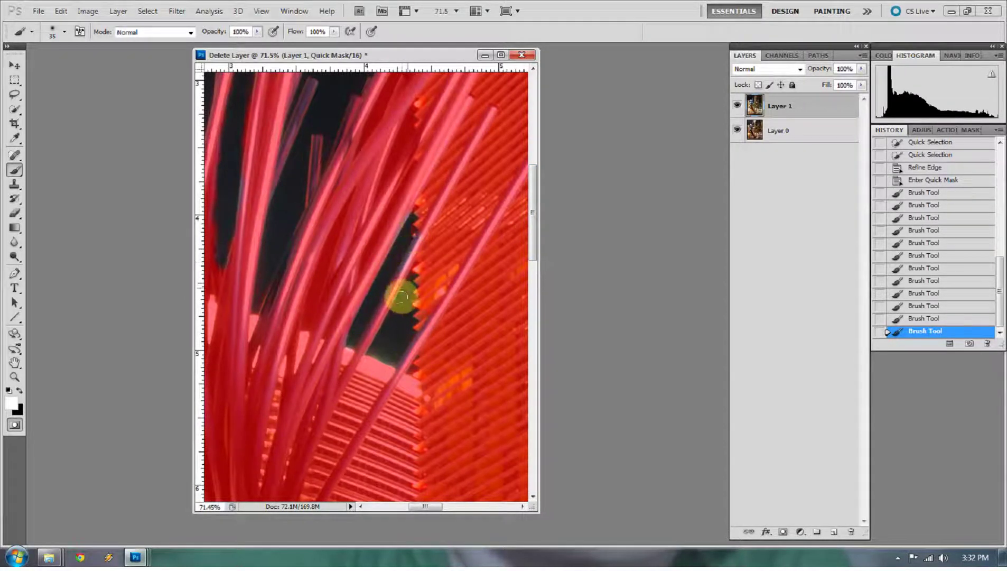
mouse_move(310, 297)
mouse_down()
mouse_move(307, 329)
mouse_move(333, 238)
mouse_up()
drag(351, 200, 339, 227)
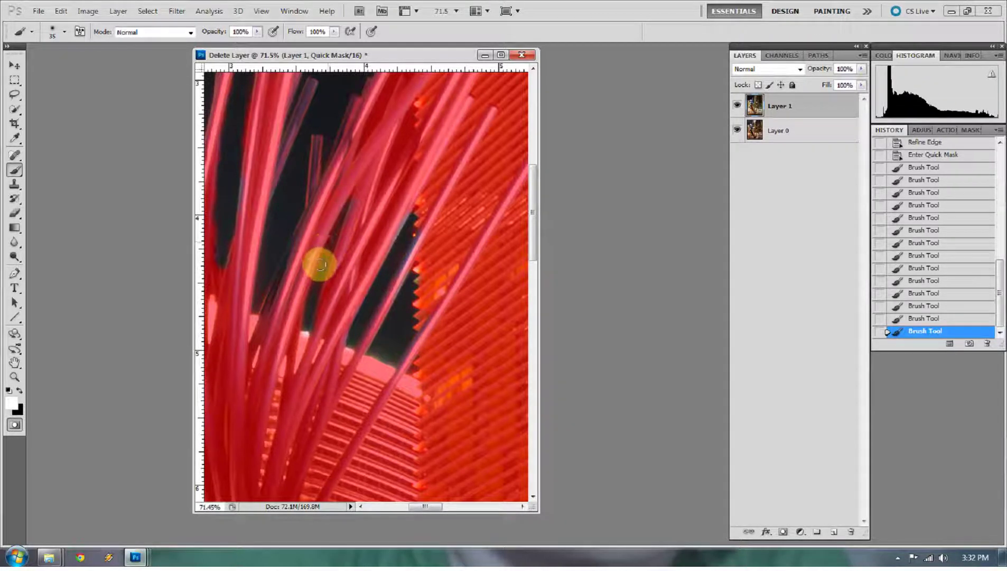
drag(427, 508, 387, 504)
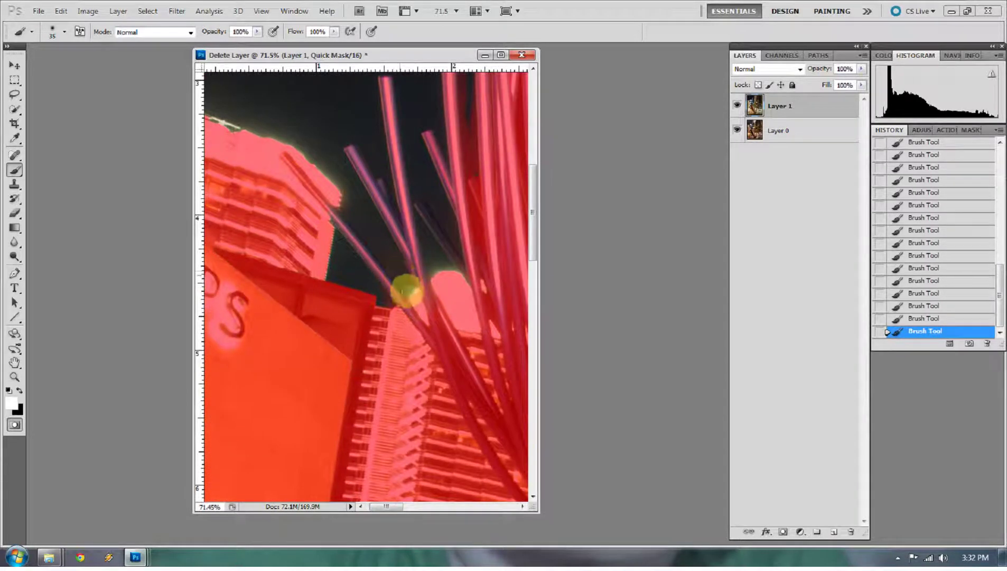
click(389, 260)
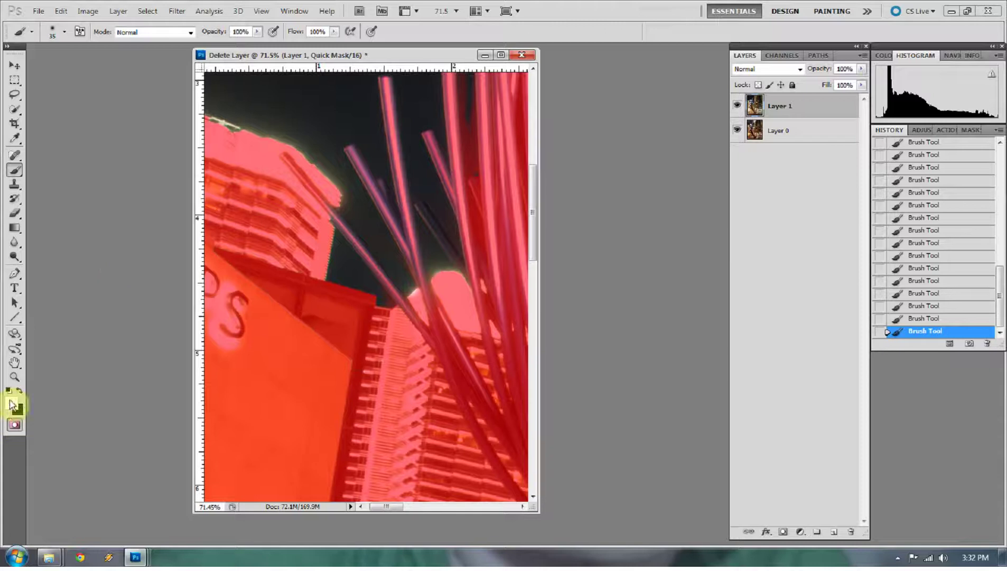
- Leave Quick Mask and turn the sky selection into a layer mask on Layer 1
click(15, 377)
right_click(291, 341)
click(311, 349)
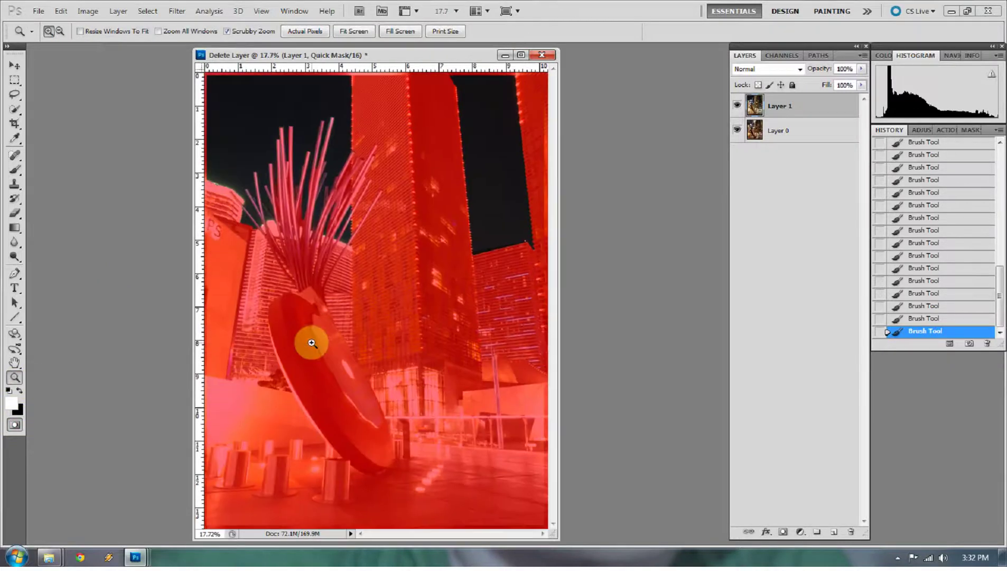
key(q)
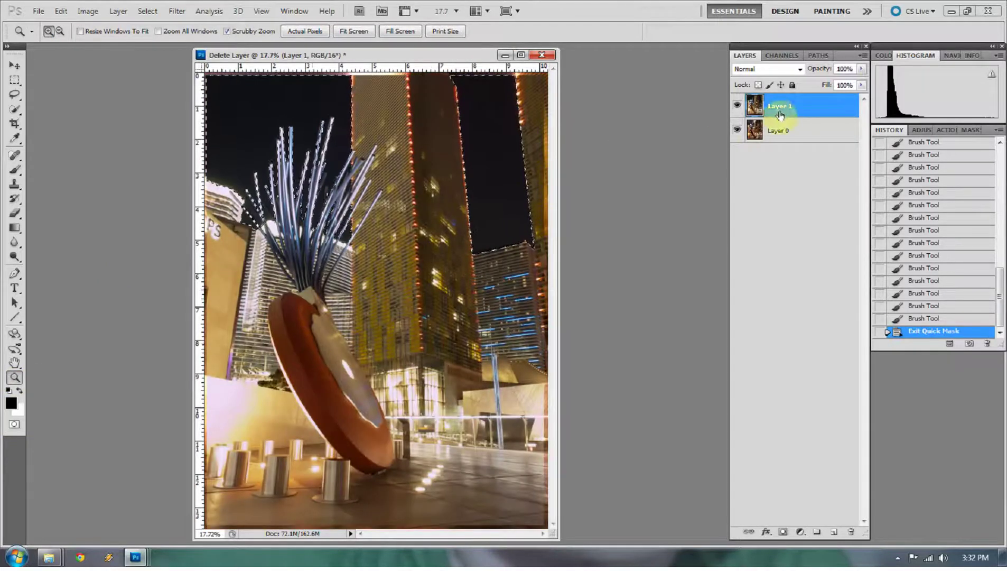
click(786, 532)
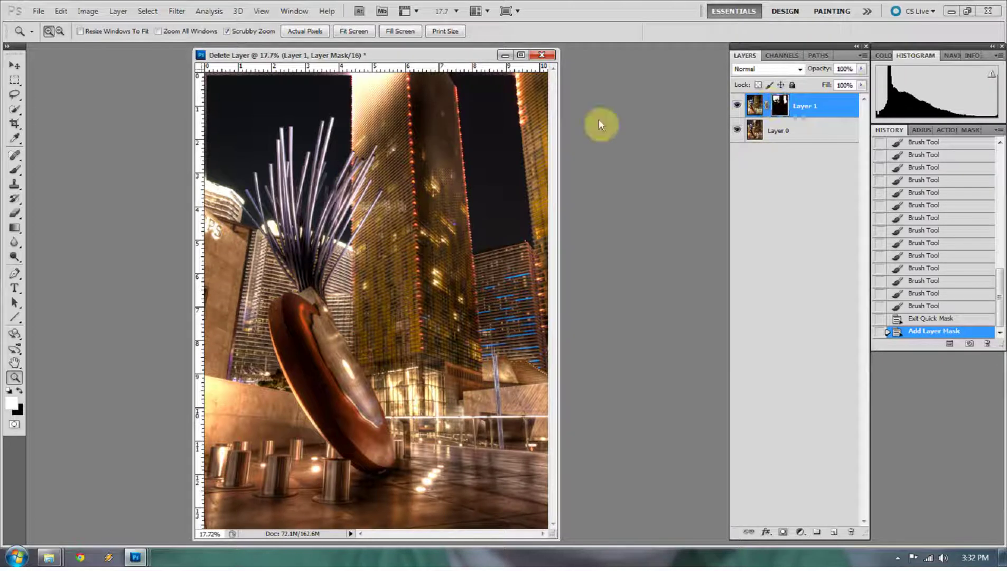
- Crop the image to a frame just inside its outer edges to trim off the uneven border
click(16, 122)
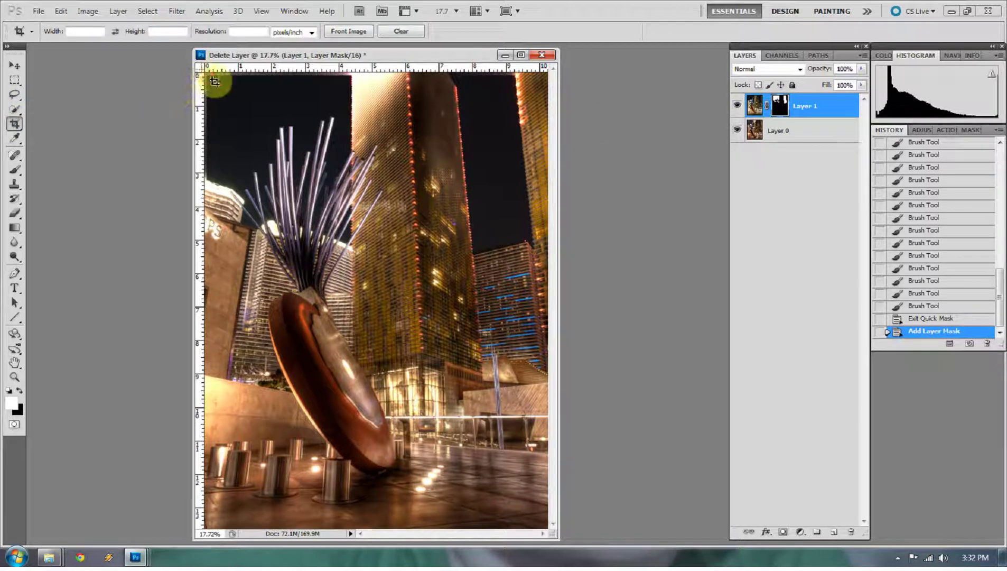
drag(214, 81, 544, 524)
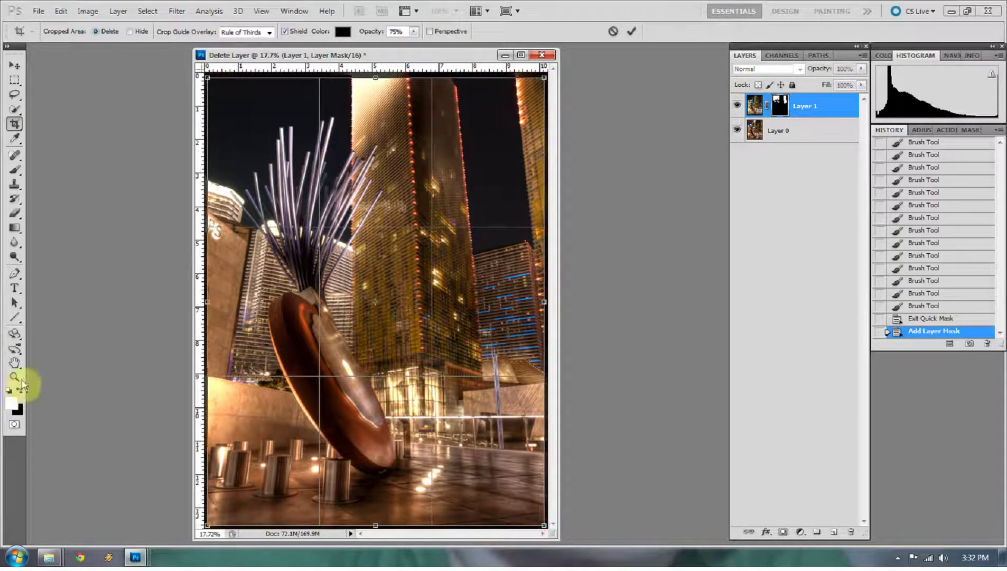
double_click(245, 299)
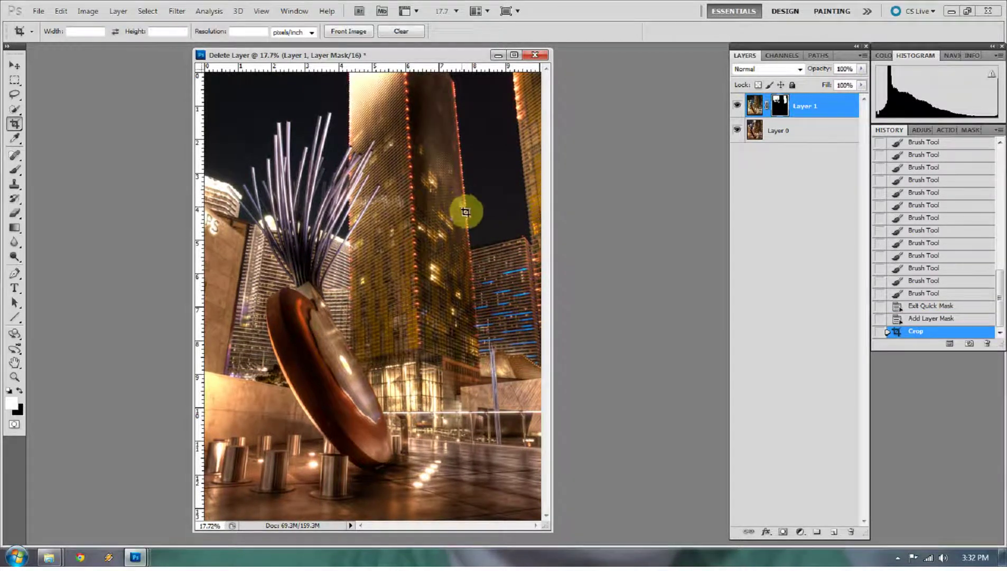
click(14, 376)
drag(387, 227, 403, 227)
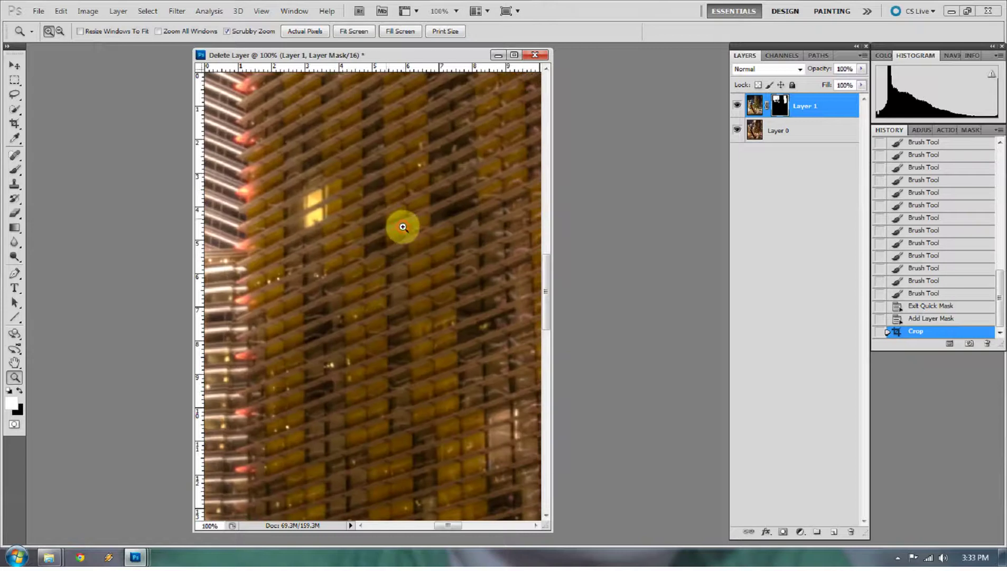
key(ctrl+0)
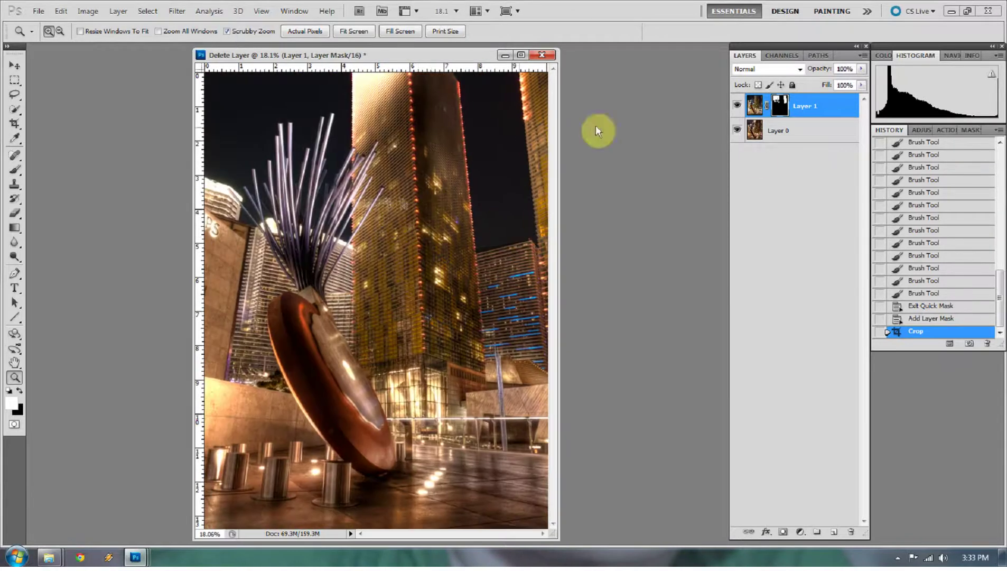
- Add a Levels adjustment layer above Layer 1, raise the midtones to 1.08 and pull the white input level in slightly
click(800, 532)
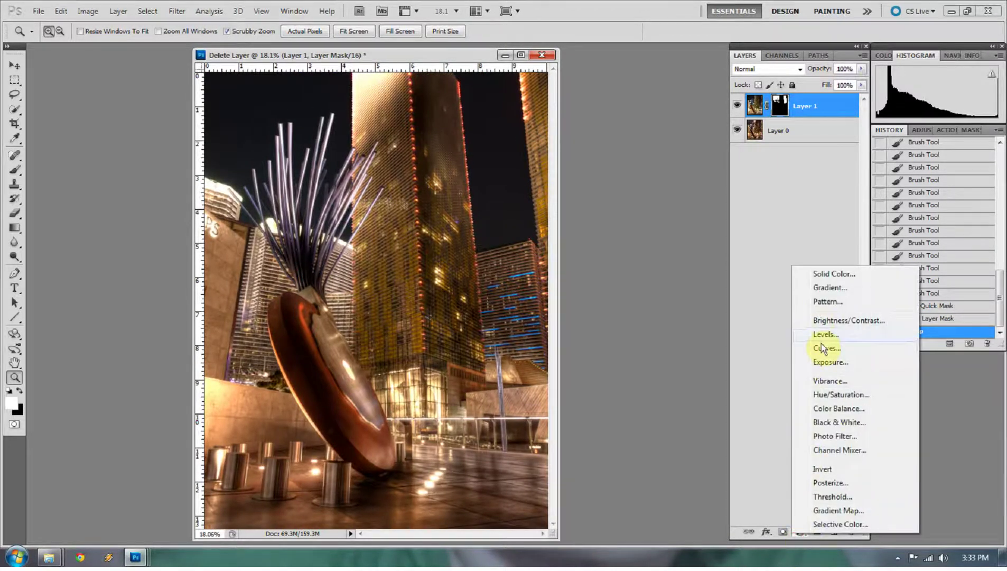
click(823, 334)
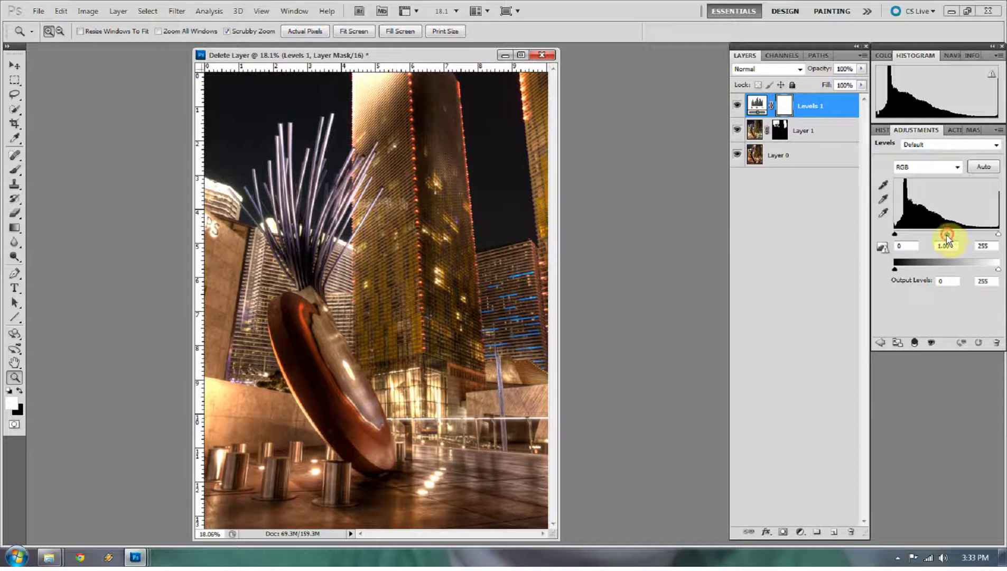
drag(944, 239, 943, 237)
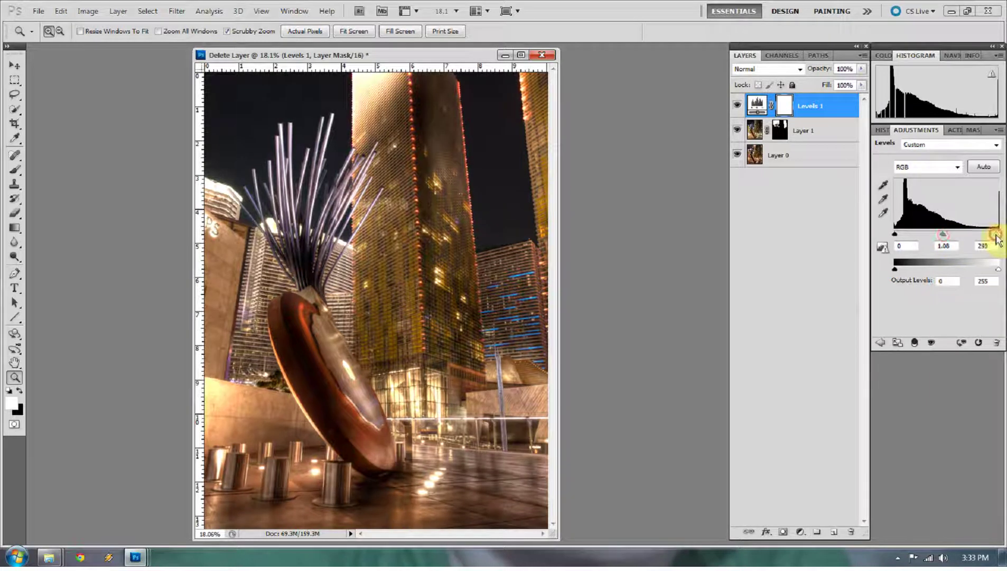
- Add a Curves adjustment layer with a gentle S-curve, shadow point at input 64 and output 56, and compare the image with Layer 1 hidden
click(801, 533)
click(848, 342)
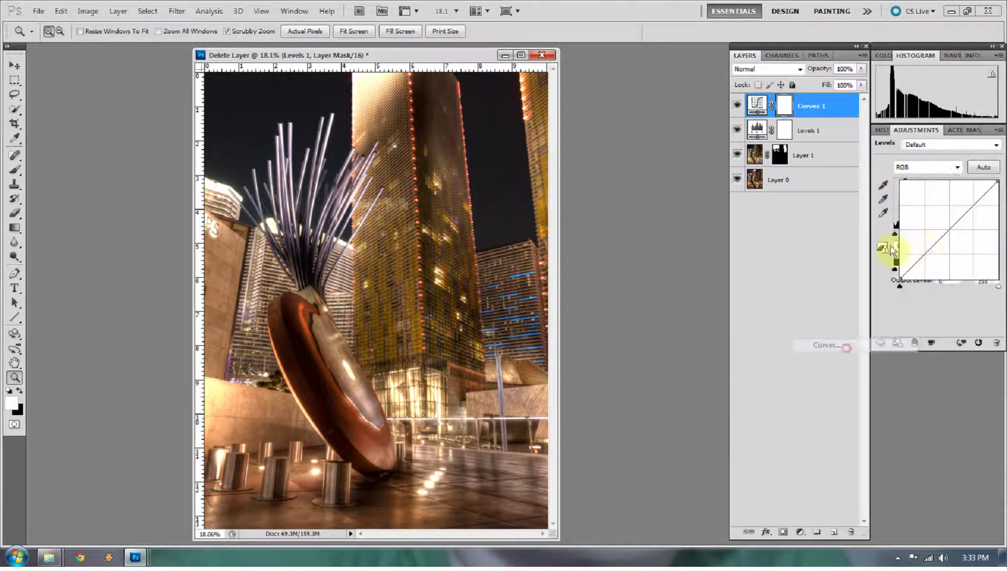
click(924, 252)
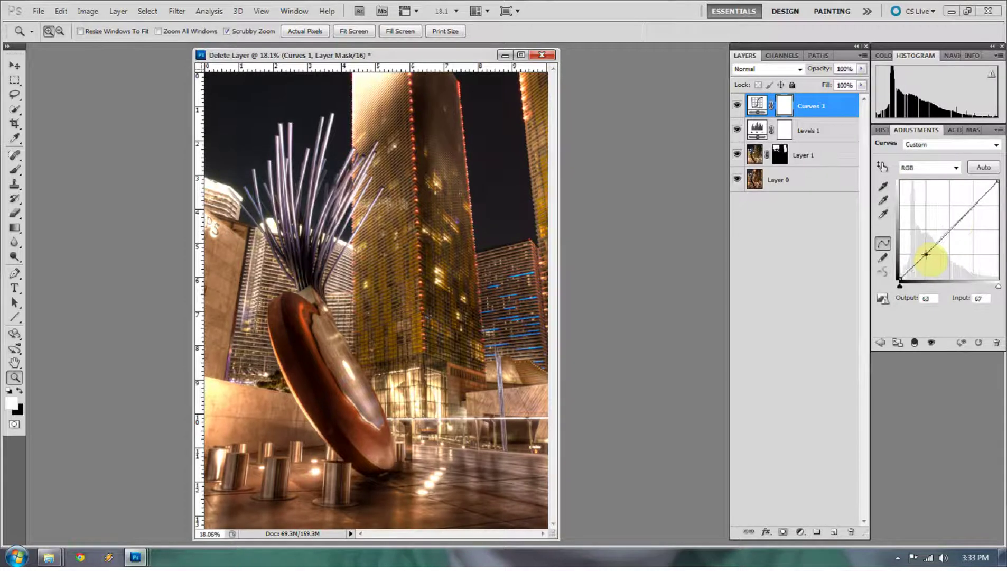
drag(925, 255, 927, 256)
drag(973, 206, 969, 204)
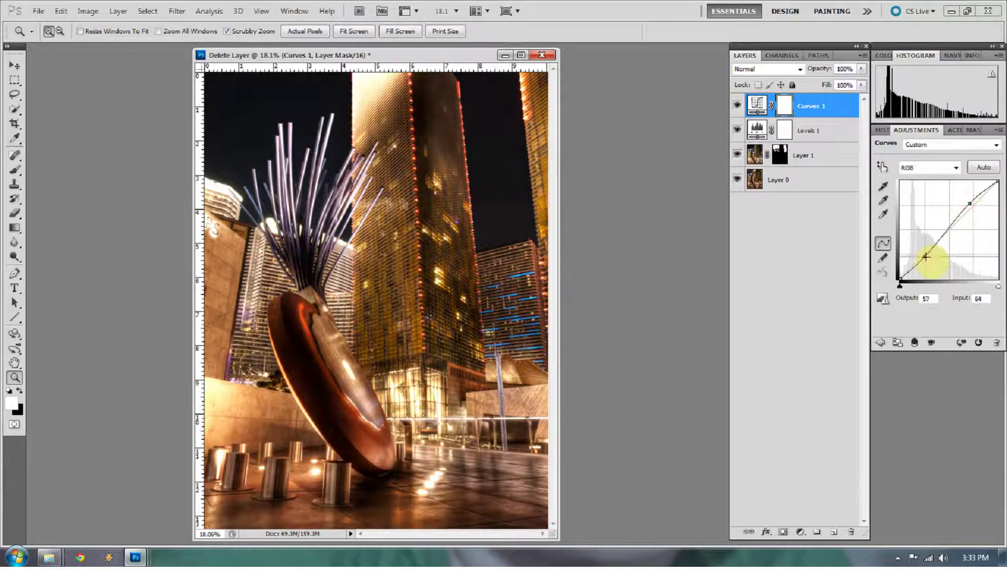
click(737, 155)
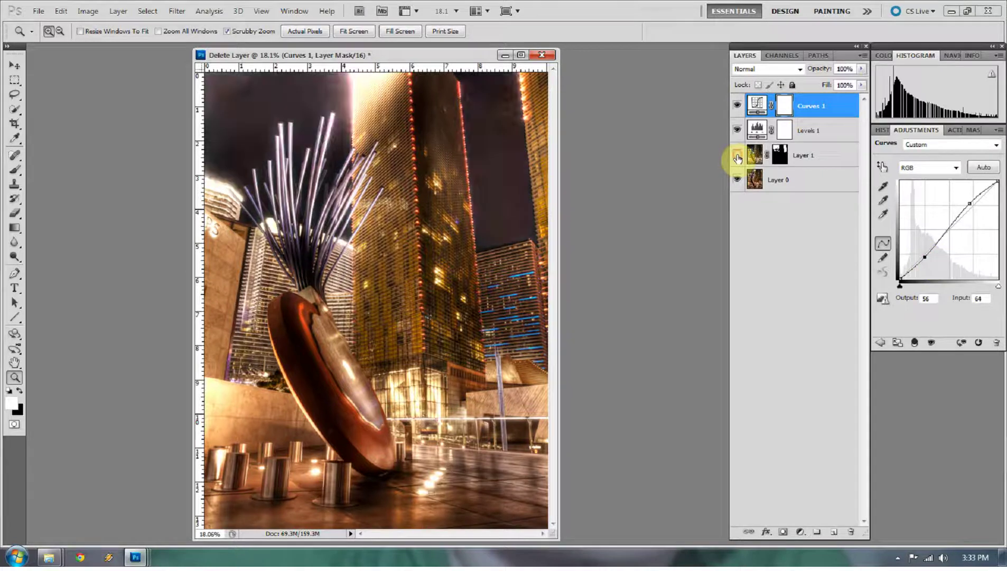
click(737, 155)
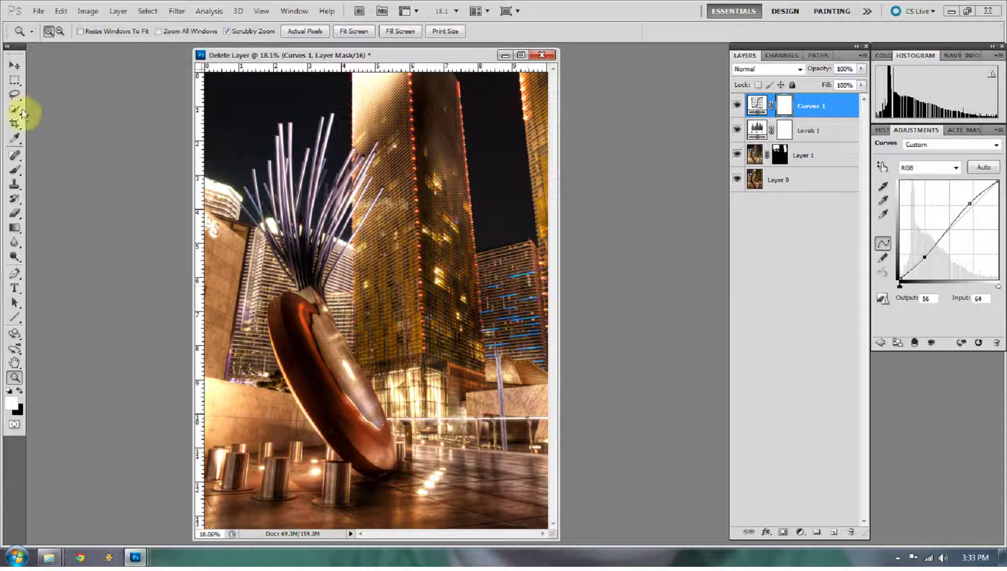
- Enlarge the brush to 100 px and paint Layer 1's mask white over the blue-lit building beside the tower
click(14, 171)
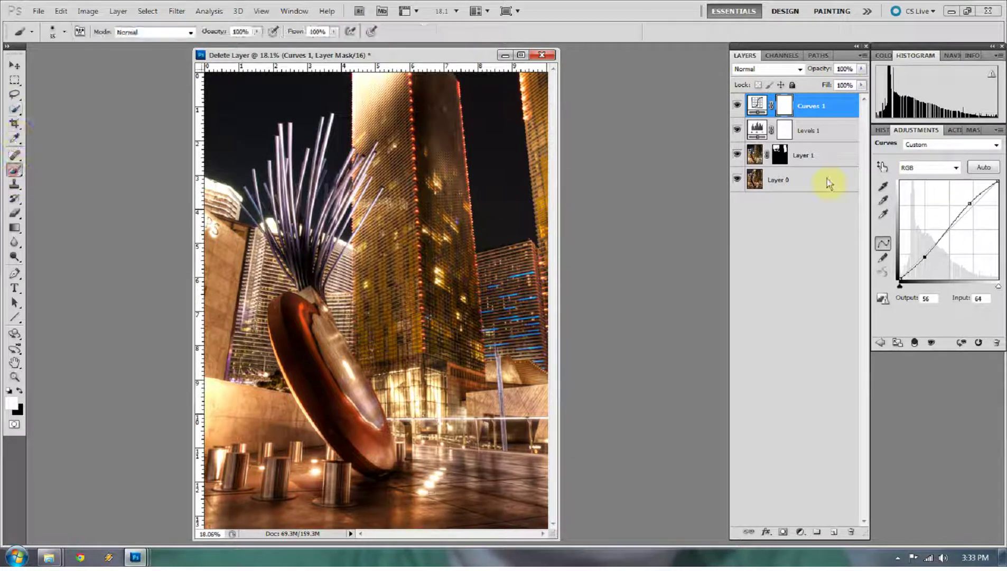
click(806, 158)
key(x)
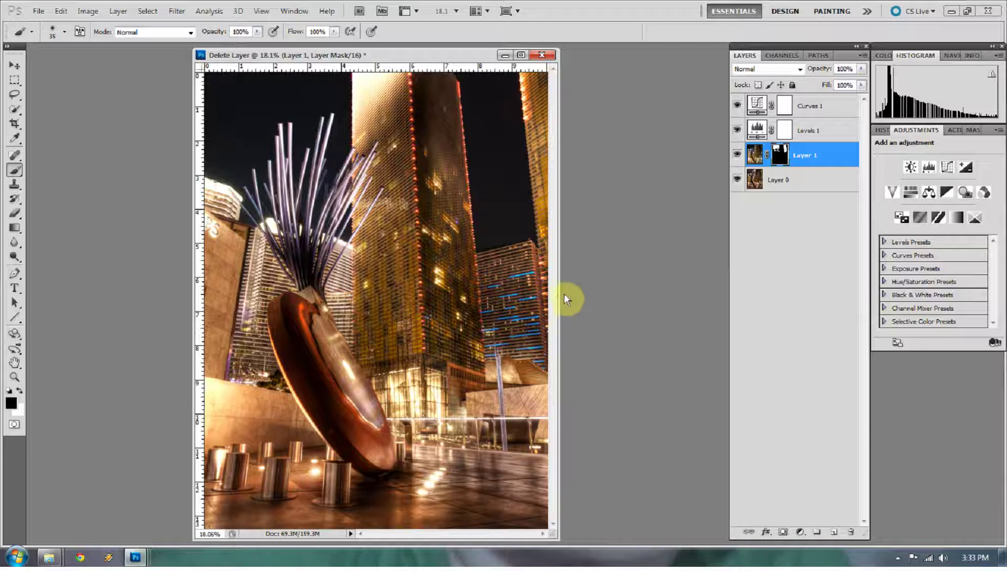
key(bracketright)
key(bracketright)
key(bracketright)
key(bracketright)
key(bracketright)
key(bracketright)
key(bracketright)
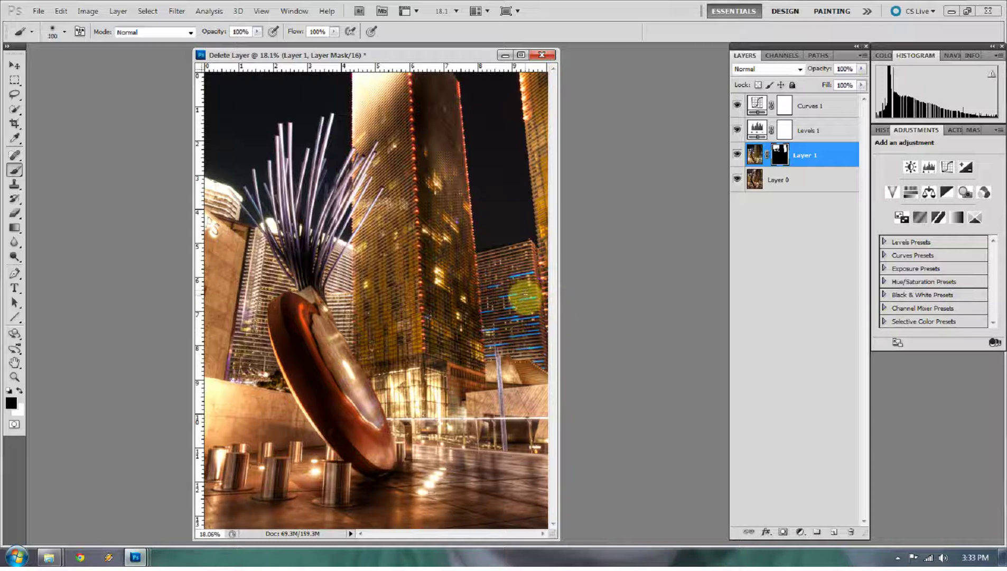
key(x)
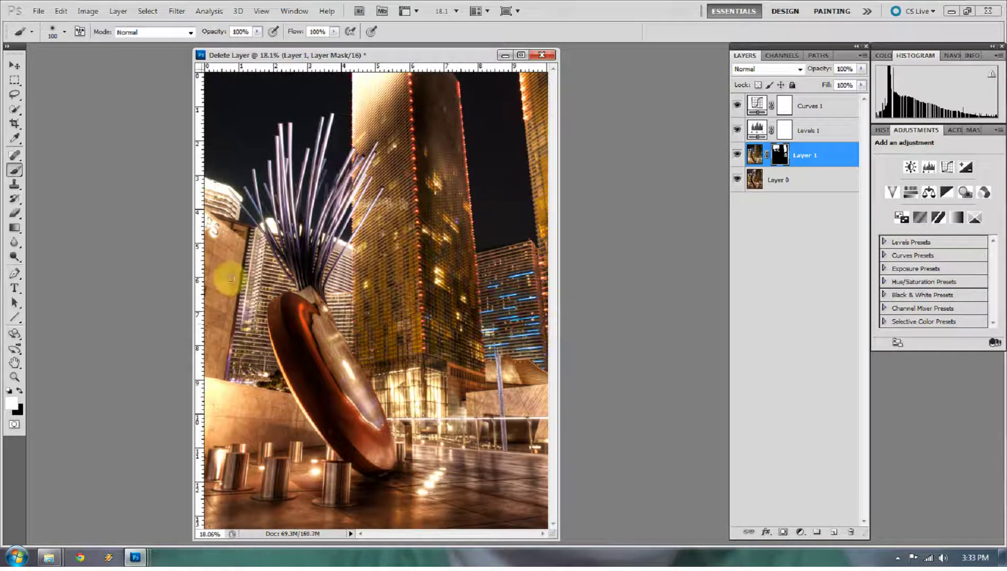
- Add a Hue/Saturation adjustment layer above Layer 1 and set the Yellows to saturation -41 and lightness +30
click(14, 378)
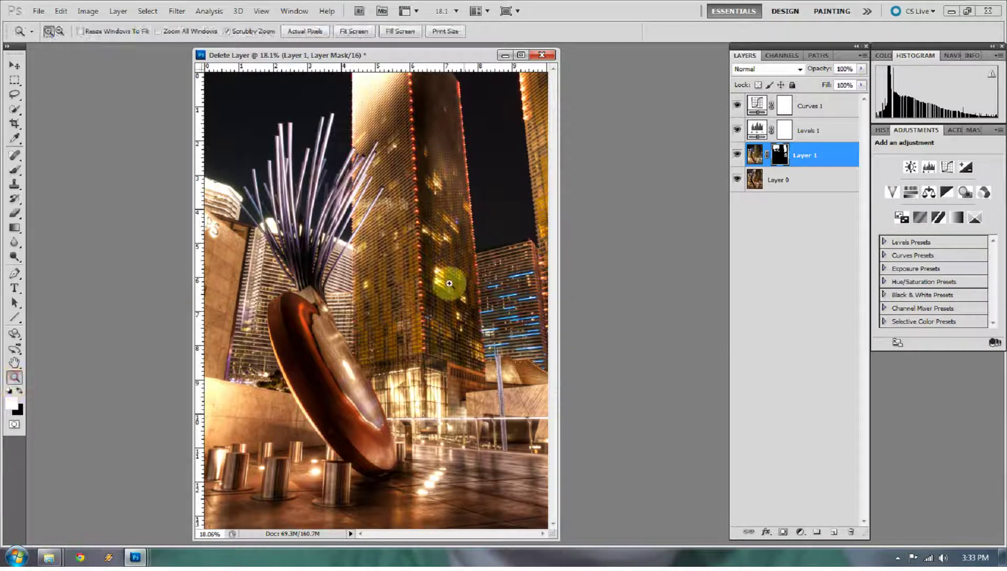
drag(463, 302, 526, 342)
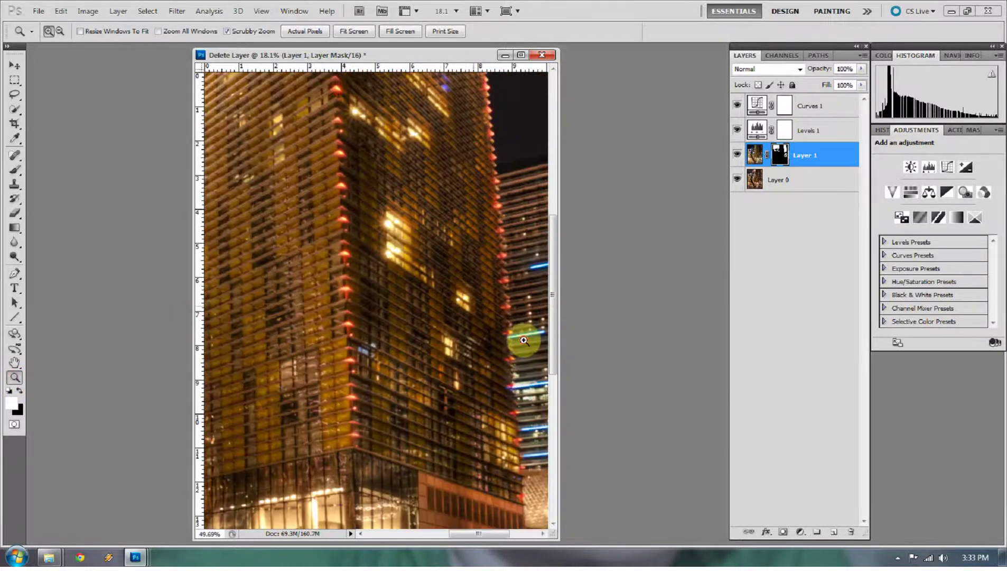
right_click(523, 348)
click(533, 350)
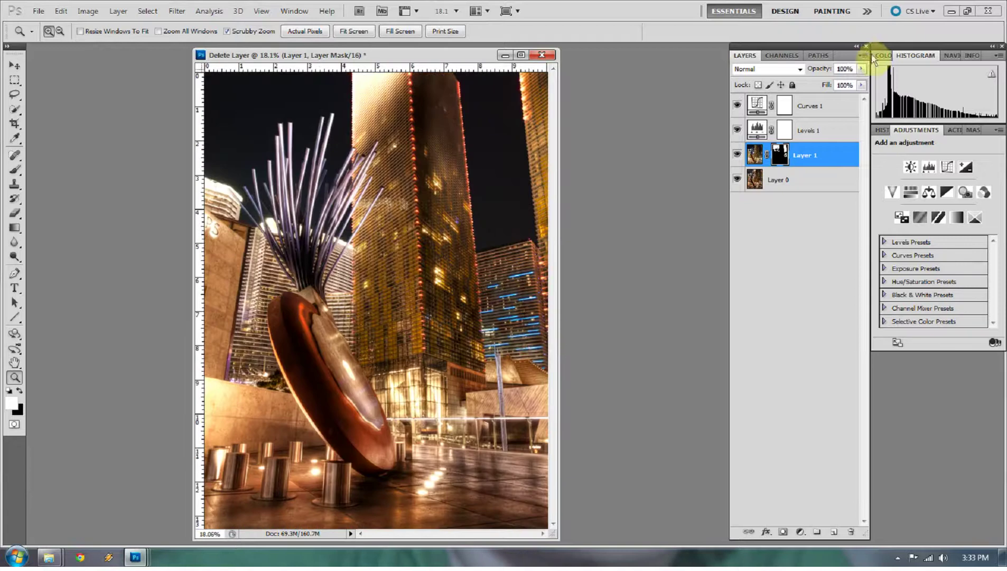
click(800, 532)
click(824, 393)
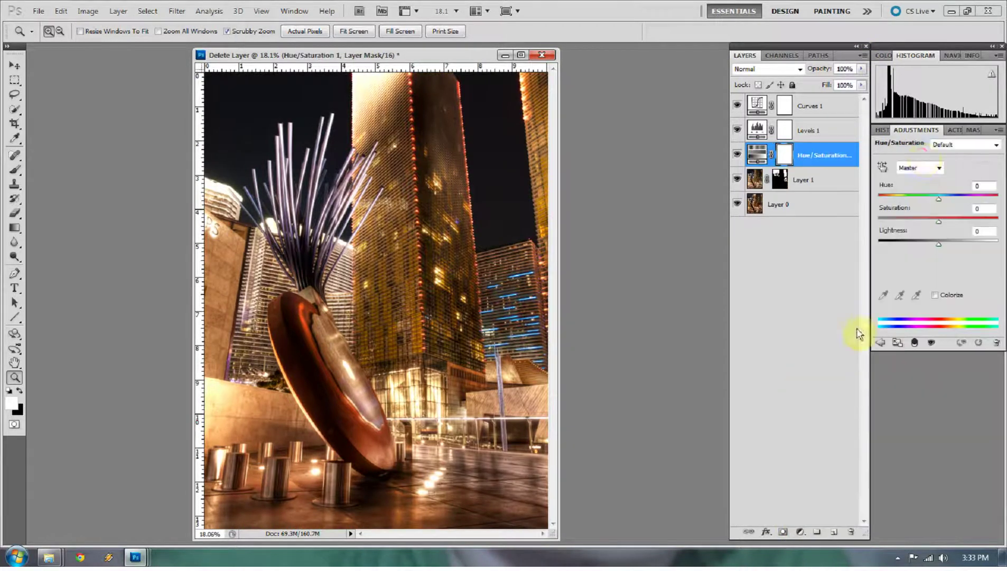
click(933, 168)
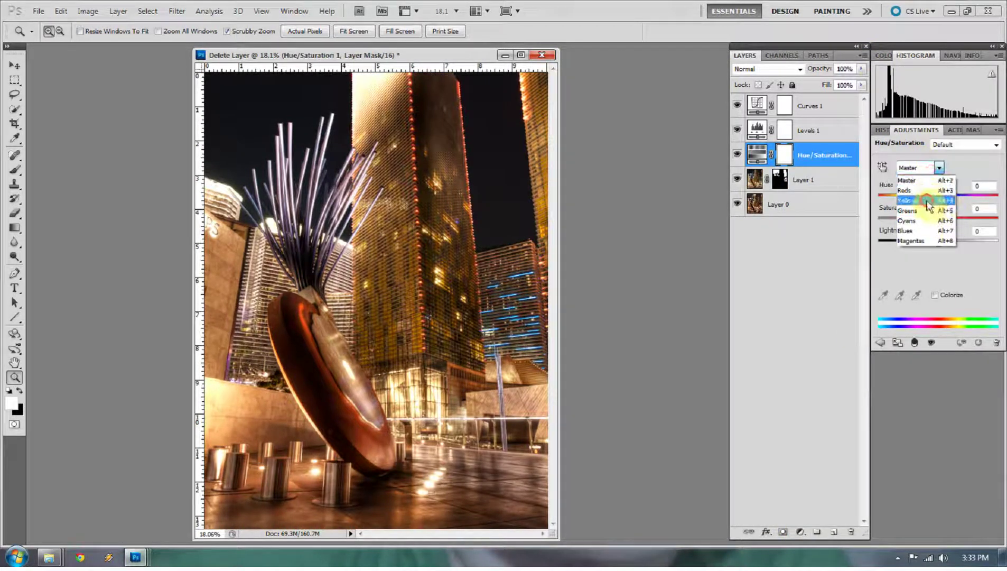
click(912, 183)
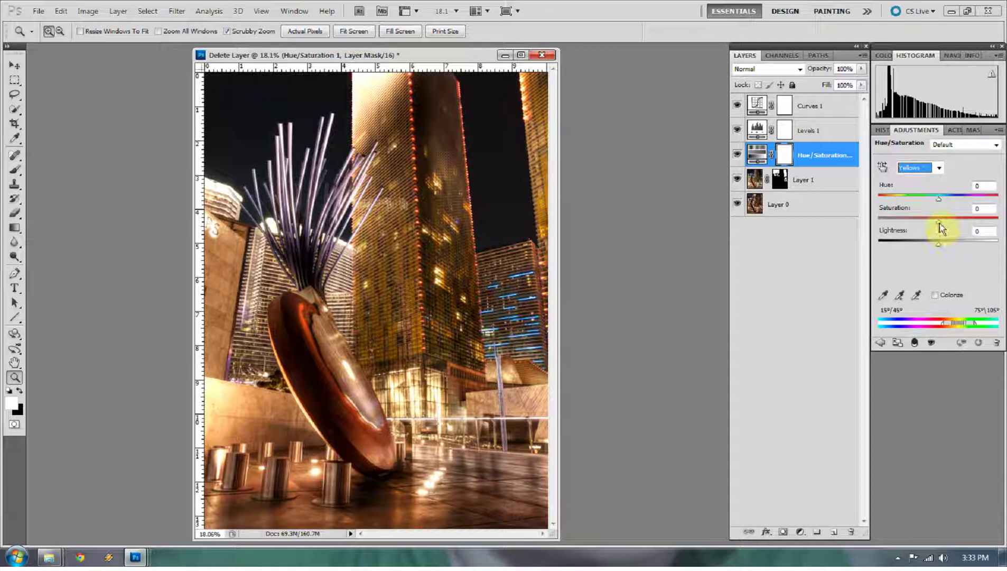
drag(939, 224, 937, 224)
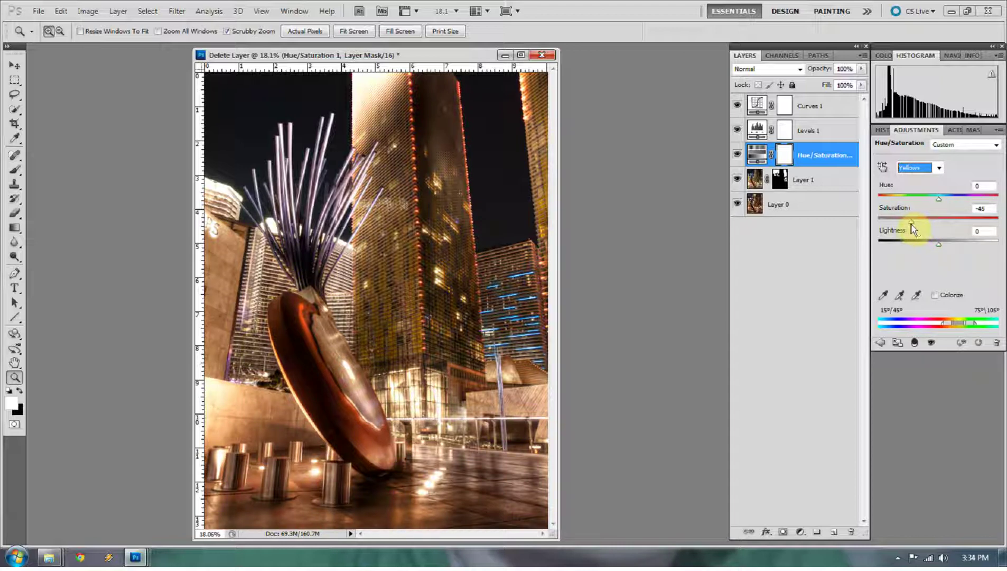
drag(913, 228, 907, 228)
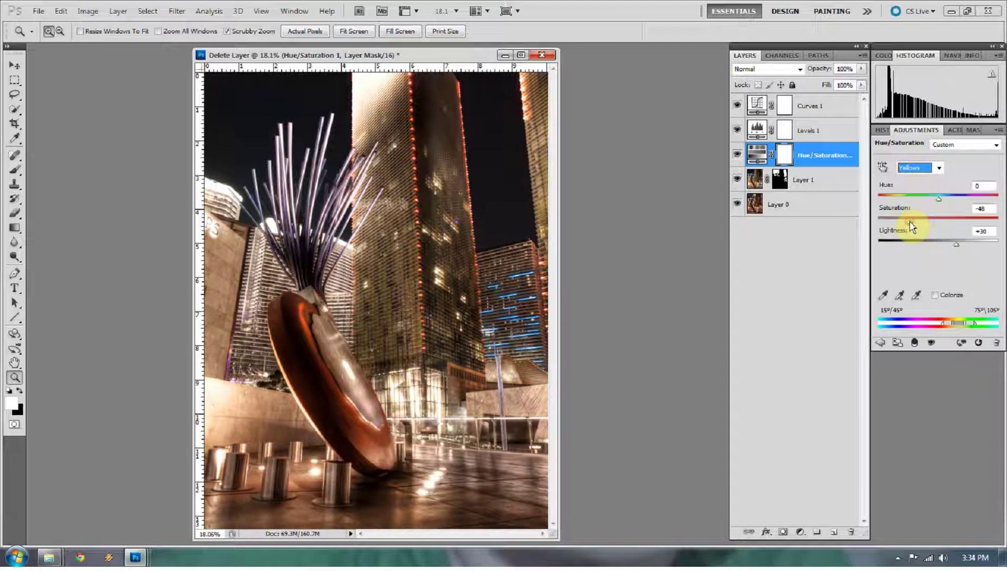
drag(912, 222, 914, 222)
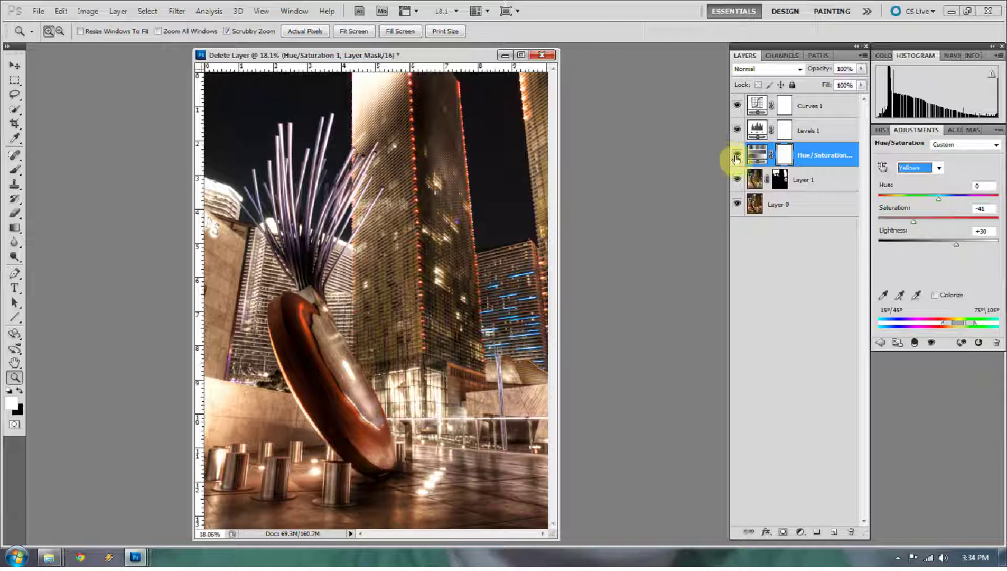
- Compare the image with and without the Hue/Saturation adjustment and Layer 1's replacement sky by toggling their visibility
mouse_move(735, 155)
mouse_down()
mouse_move(731, 110)
mouse_move(737, 158)
mouse_up()
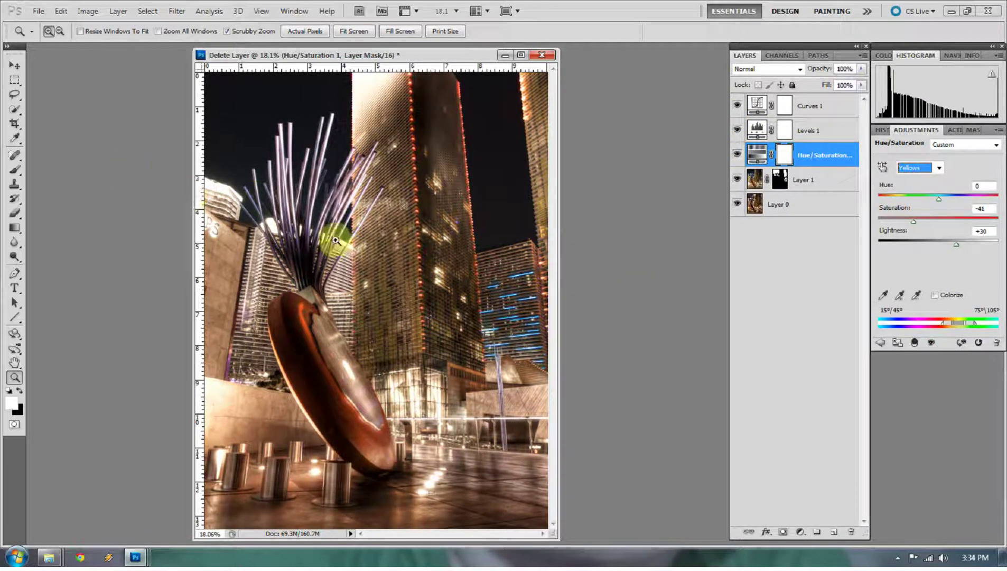
click(737, 180)
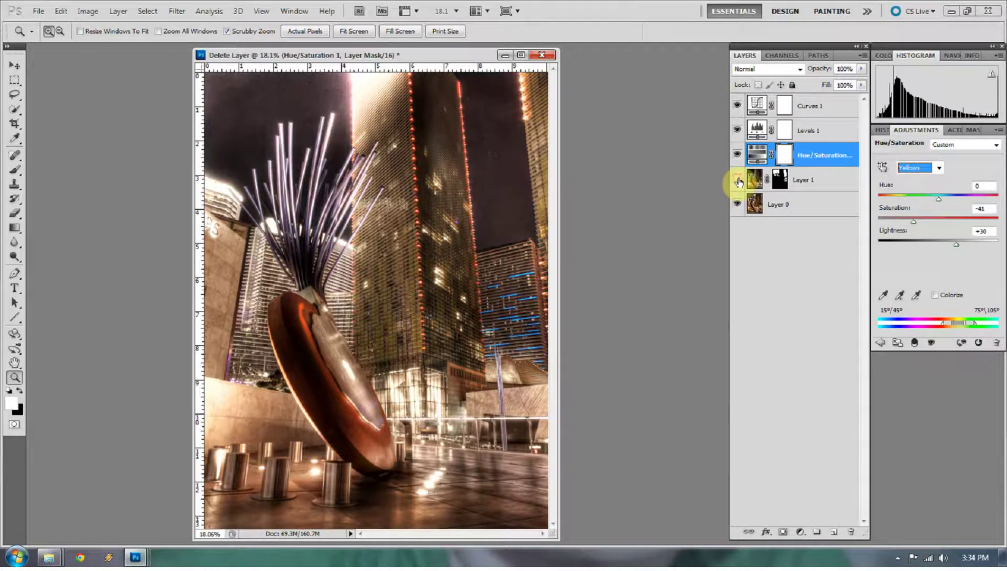
click(738, 180)
click(738, 180)
click(738, 180)
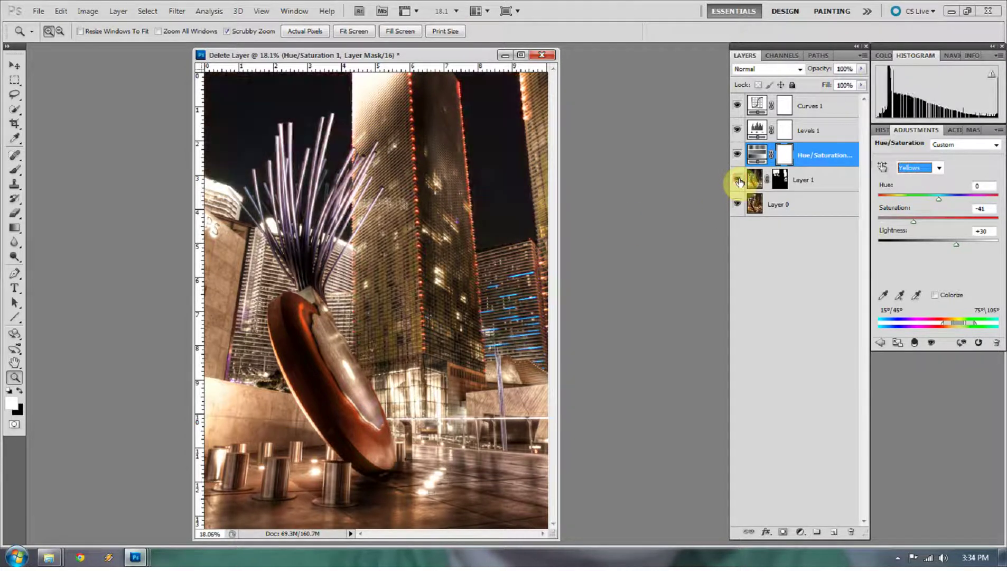